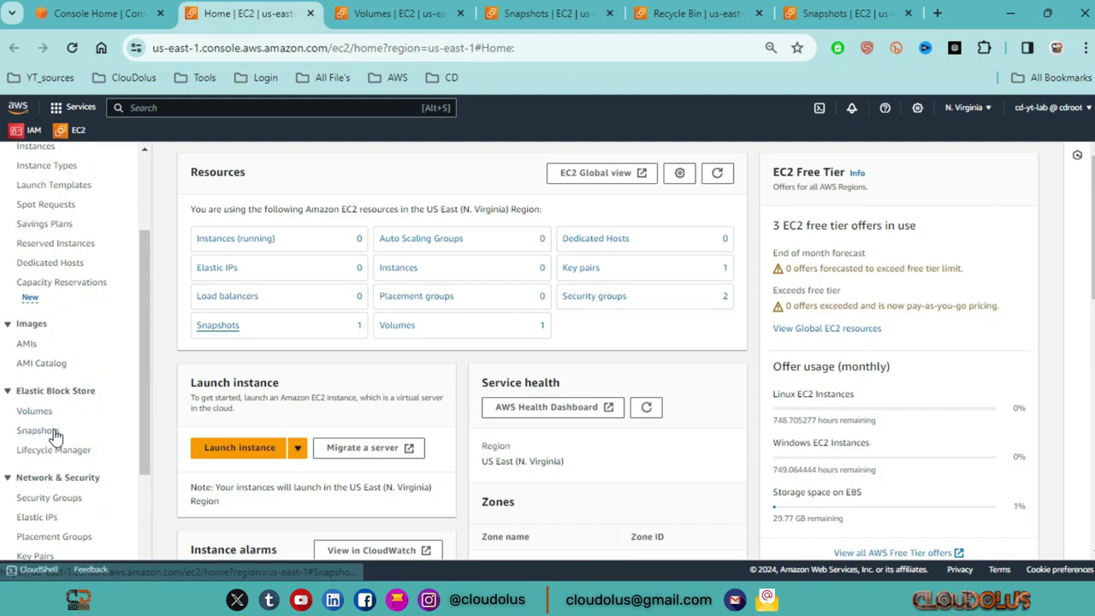
# Start a new General Purpose SSD (gp3) EBS volume and set its size to 10 GiB.
pyautogui.click(373, 13)
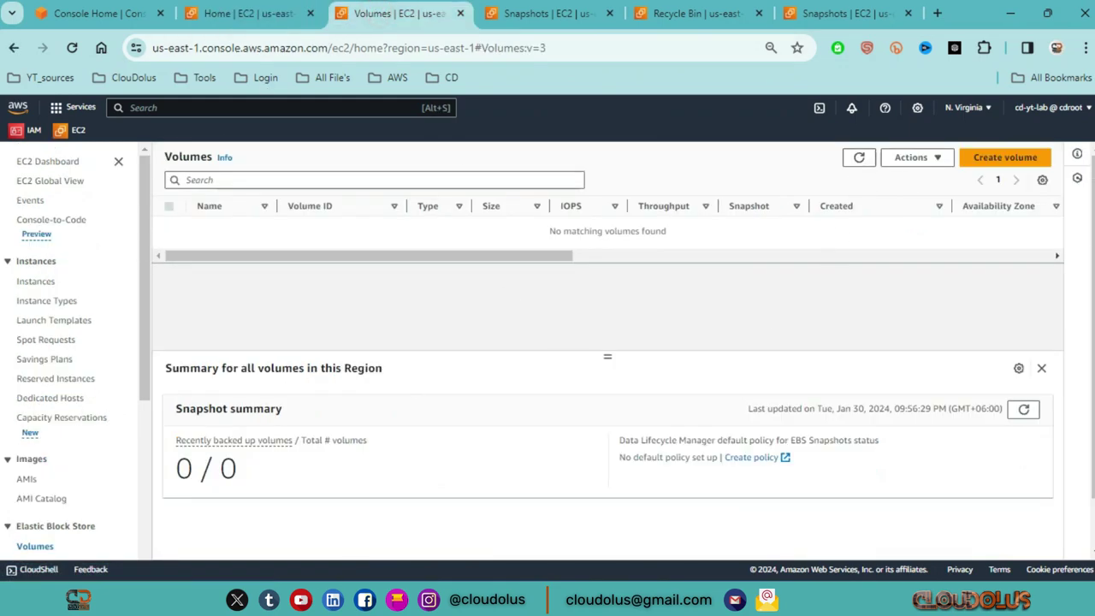
pyautogui.click(1006, 161)
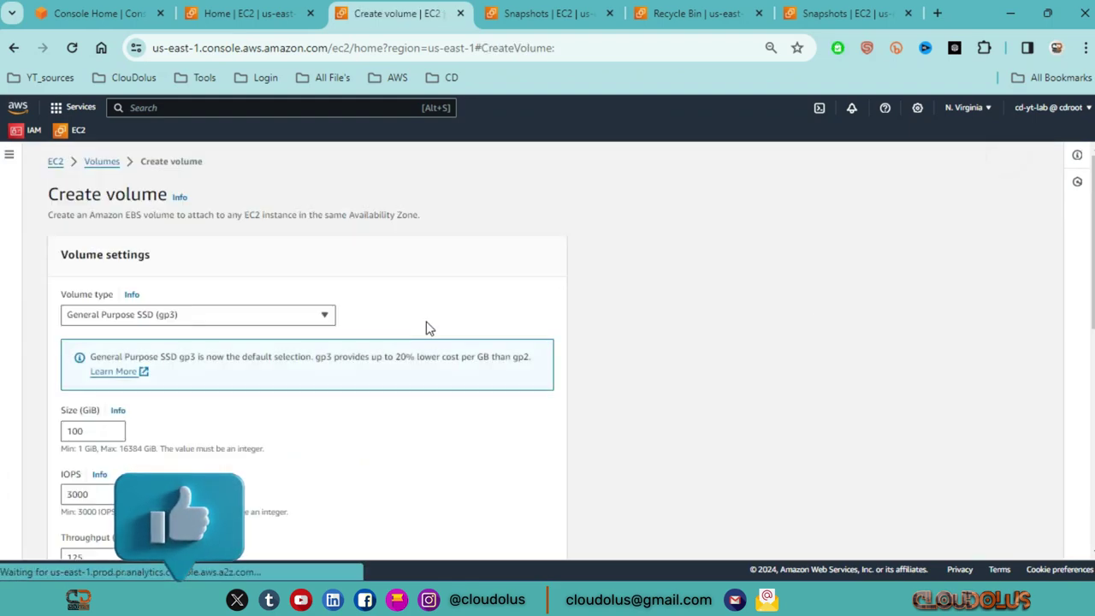
pyautogui.scroll(-2, 215, 420)
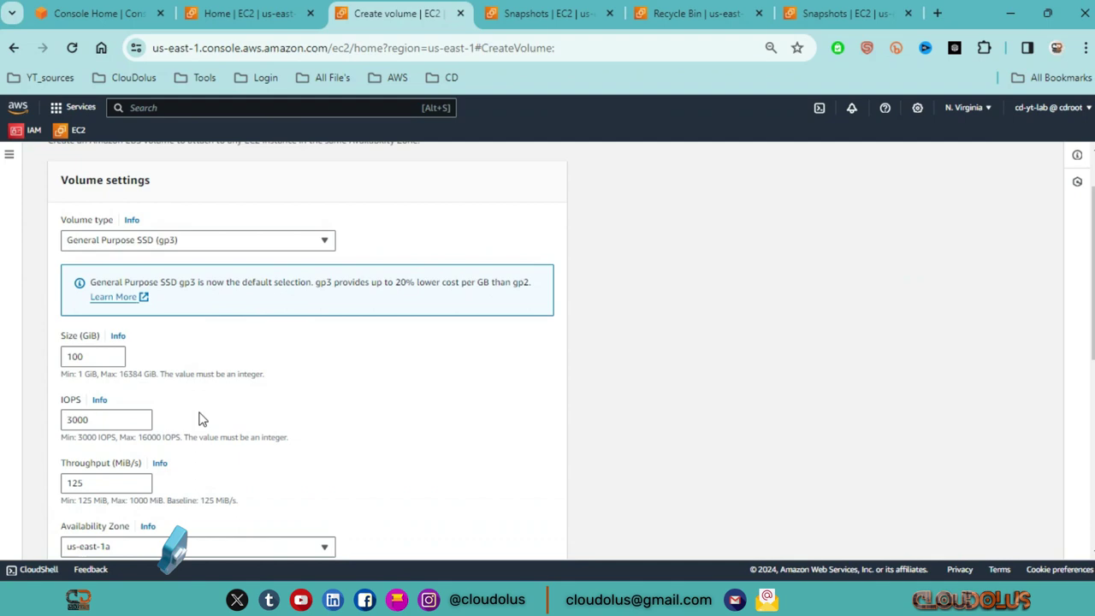
pyautogui.click(100, 293)
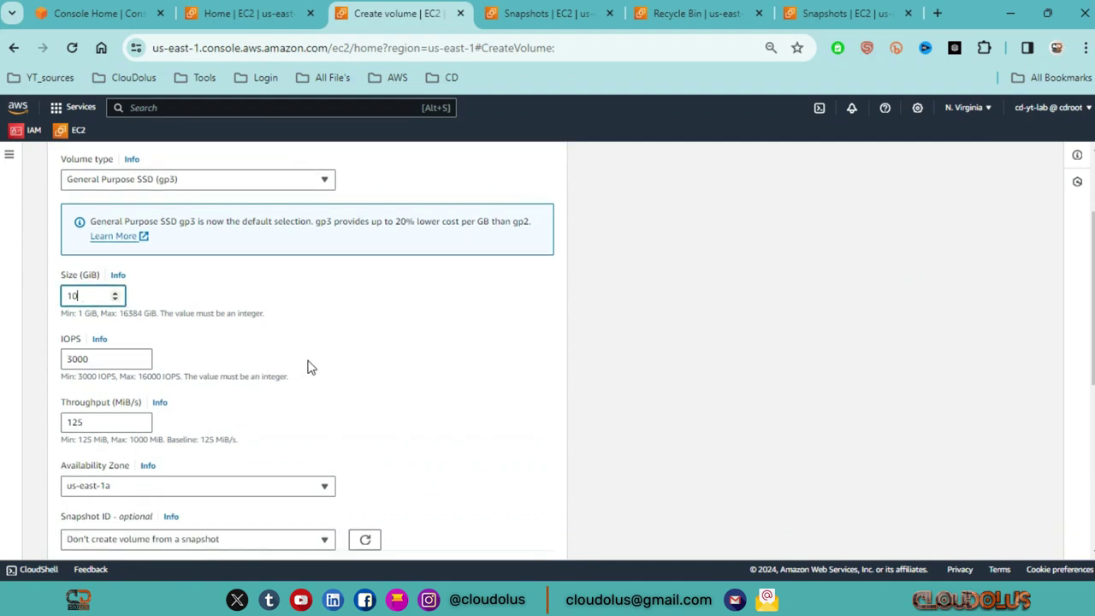
pyautogui.click(400, 327)
# Encrypt the volume with the default aws/ebs KMS key, create it, and dismiss the notification.
pyautogui.scroll(-2, 172, 384)
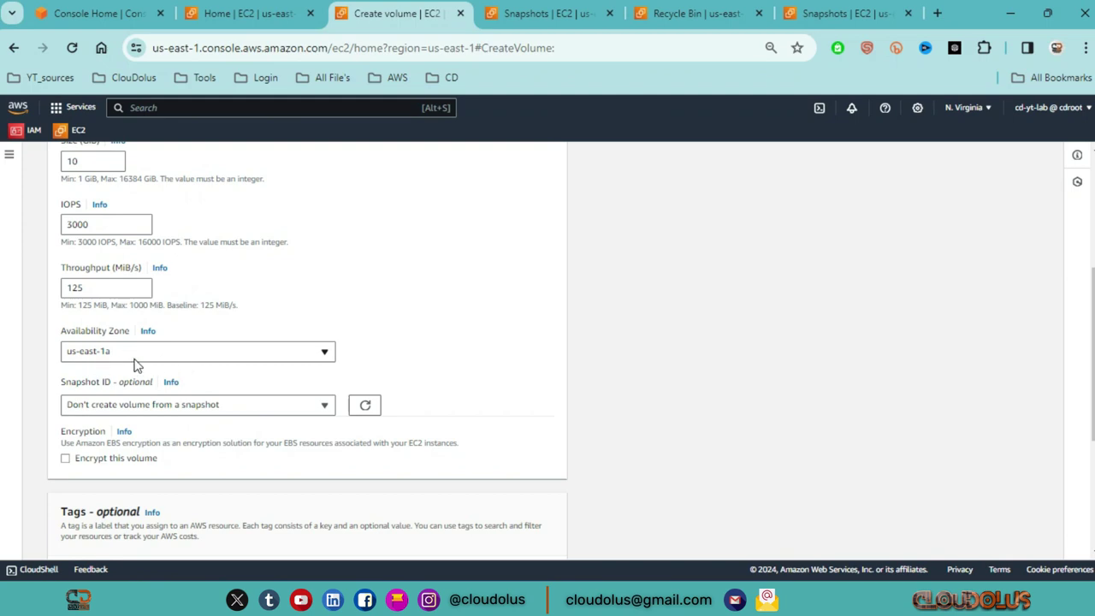
pyautogui.scroll(-2, 257, 386)
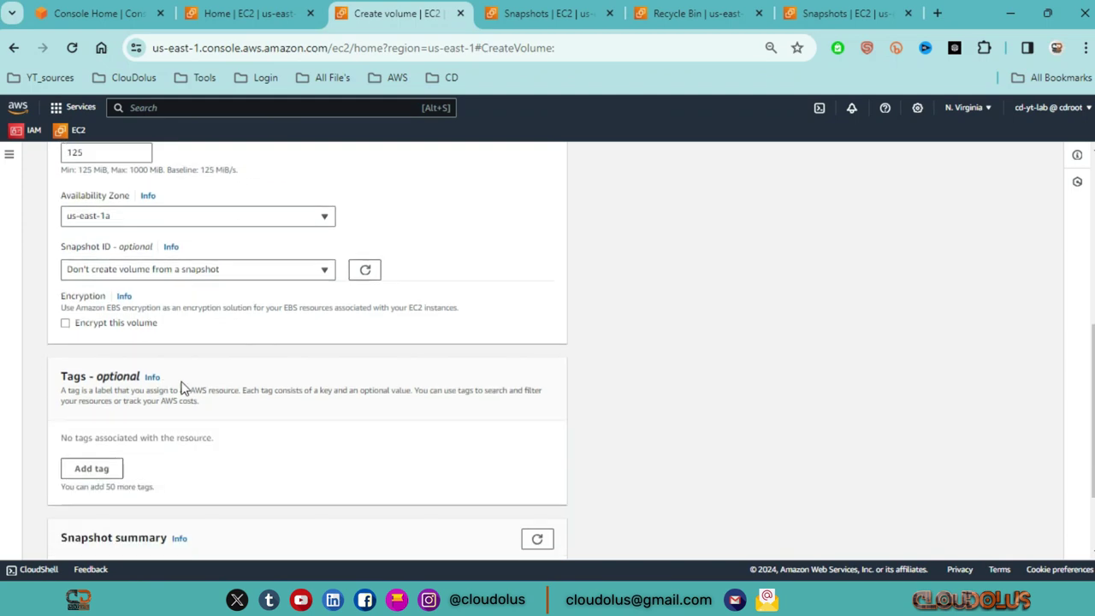
pyautogui.click(128, 323)
pyautogui.scroll(-1, 425, 377)
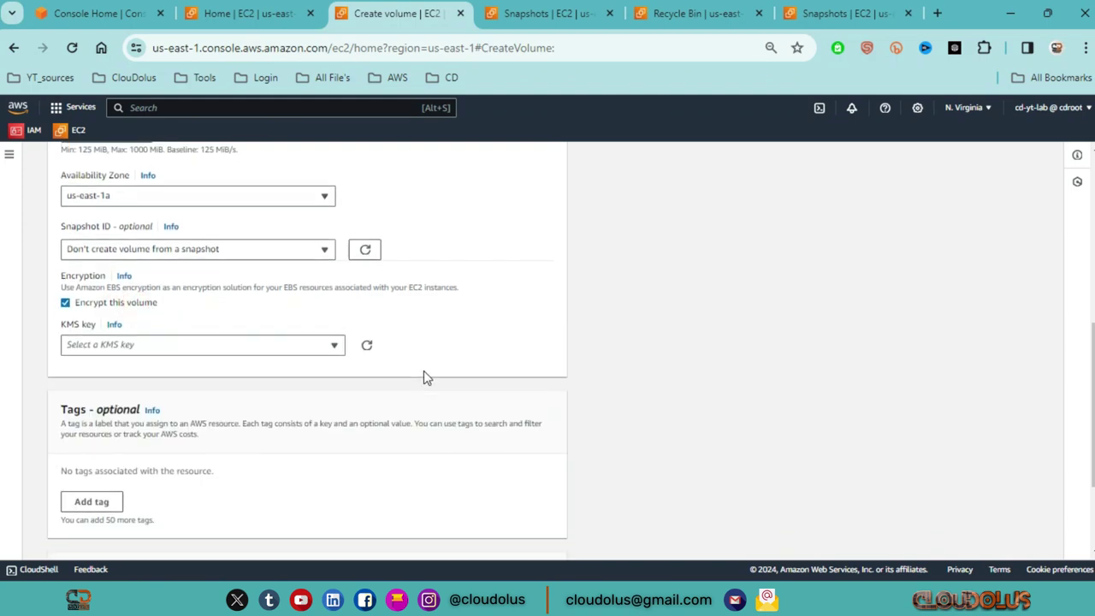
pyautogui.scroll(-2, 425, 376)
pyautogui.click(141, 229)
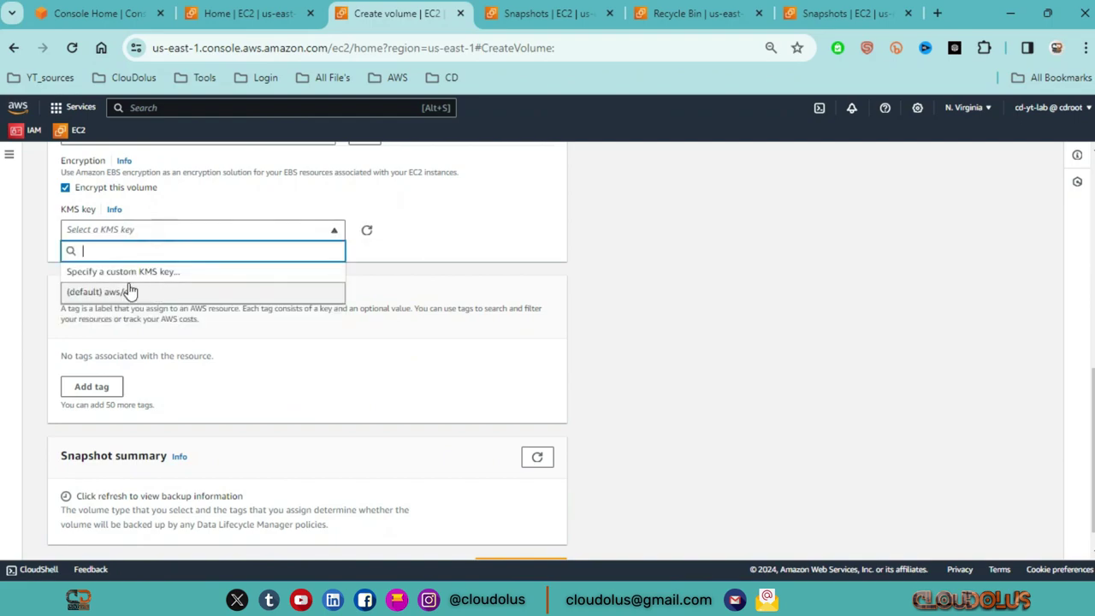
pyautogui.click(130, 291)
pyautogui.scroll(-4, 347, 323)
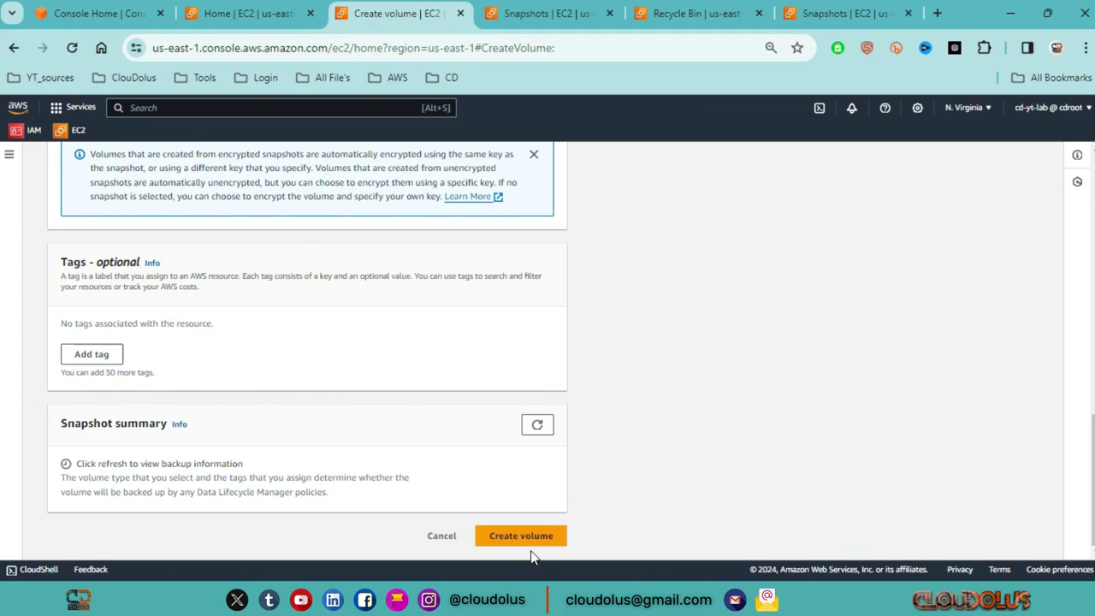
pyautogui.click(525, 539)
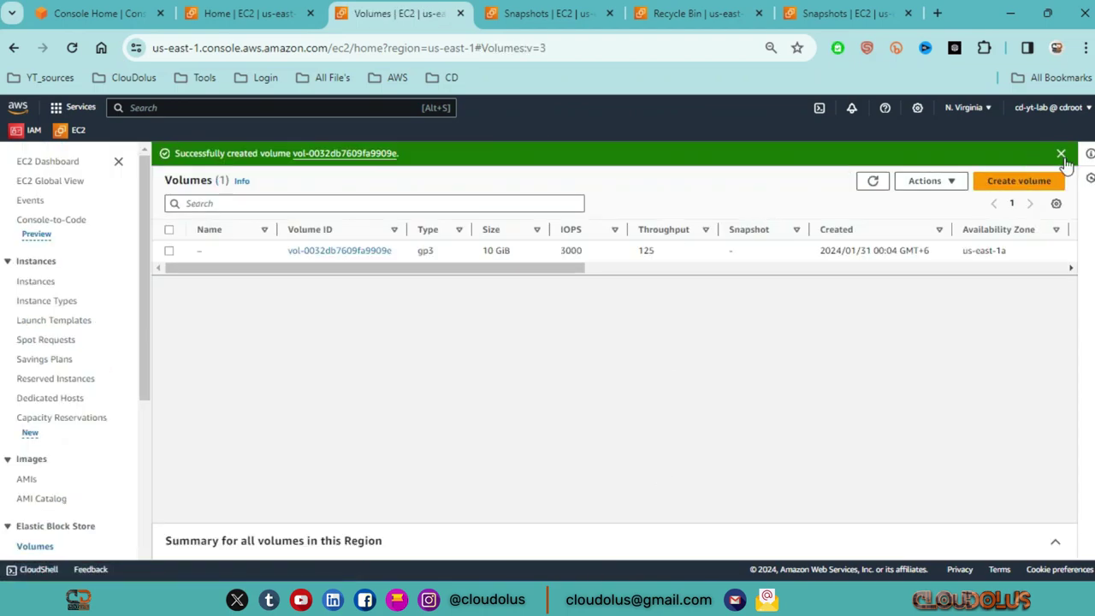
pyautogui.click(1069, 154)
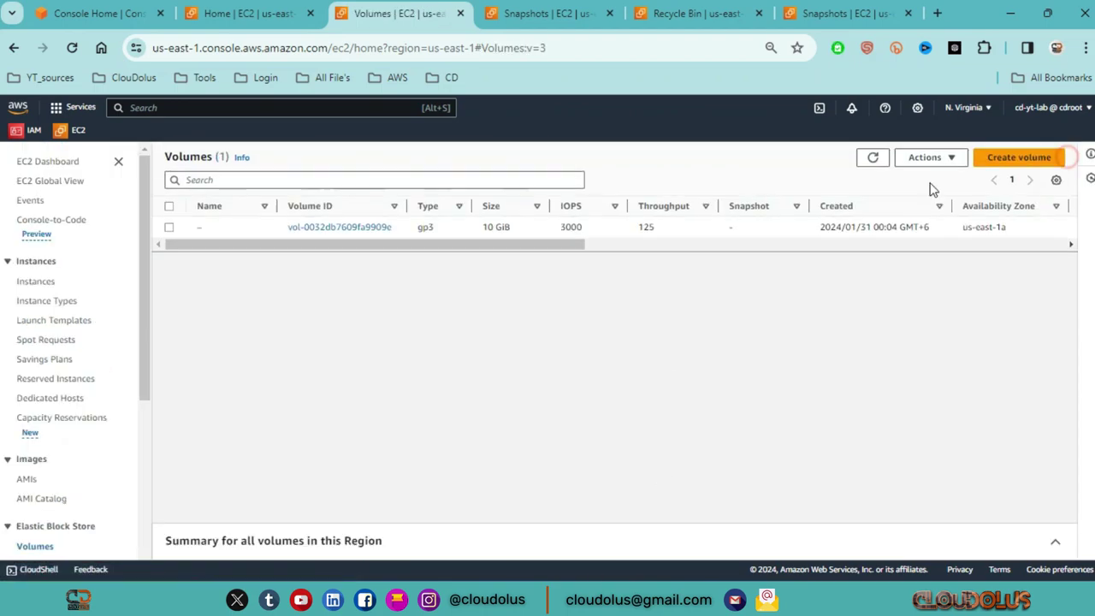
# Create a snapshot of the 10 GiB volume with the description "Demo".
pyautogui.click(873, 157)
pyautogui.click(168, 227)
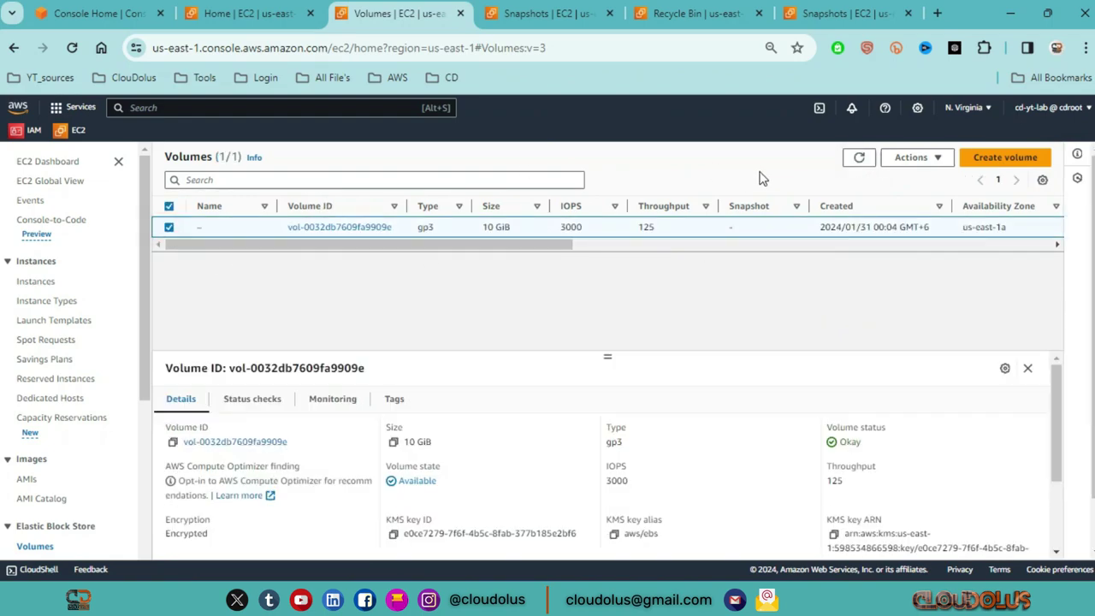
pyautogui.click(934, 159)
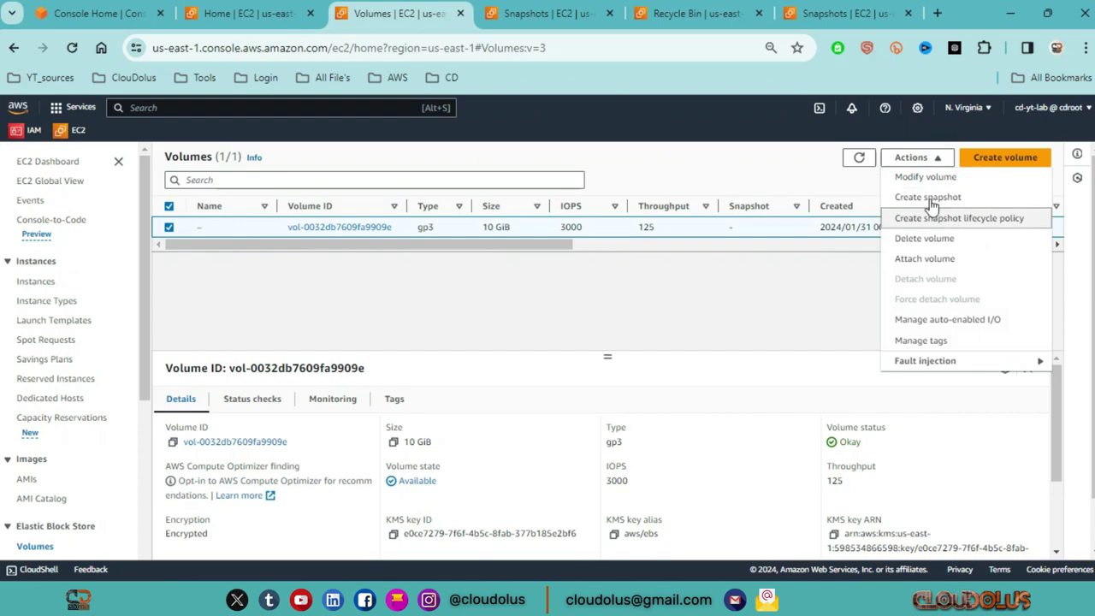
pyautogui.click(958, 198)
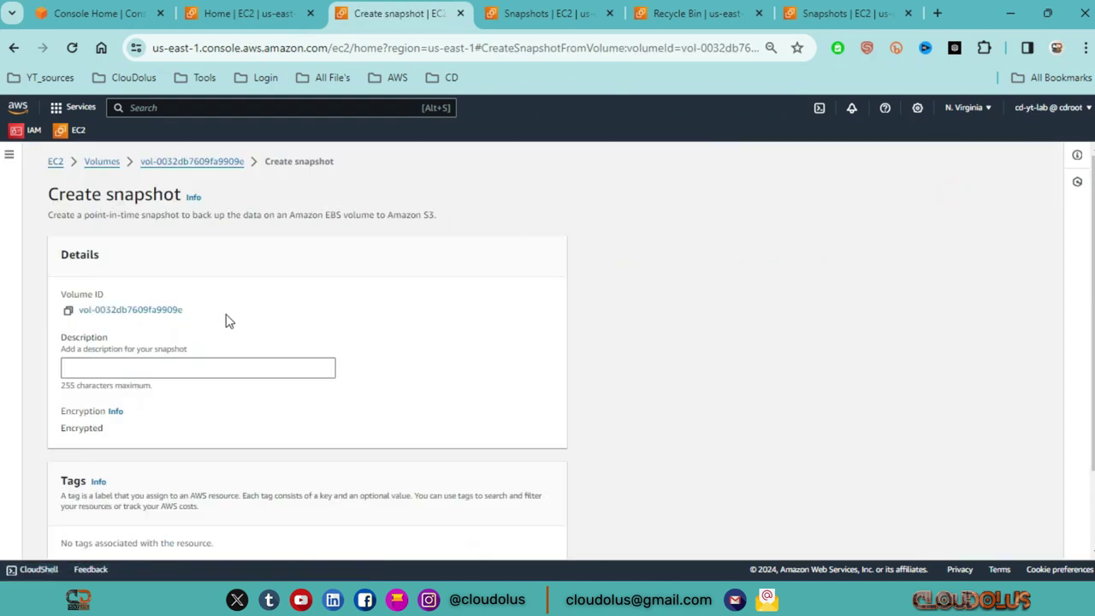
pyautogui.scroll(-2, 183, 350)
pyautogui.click(204, 269)
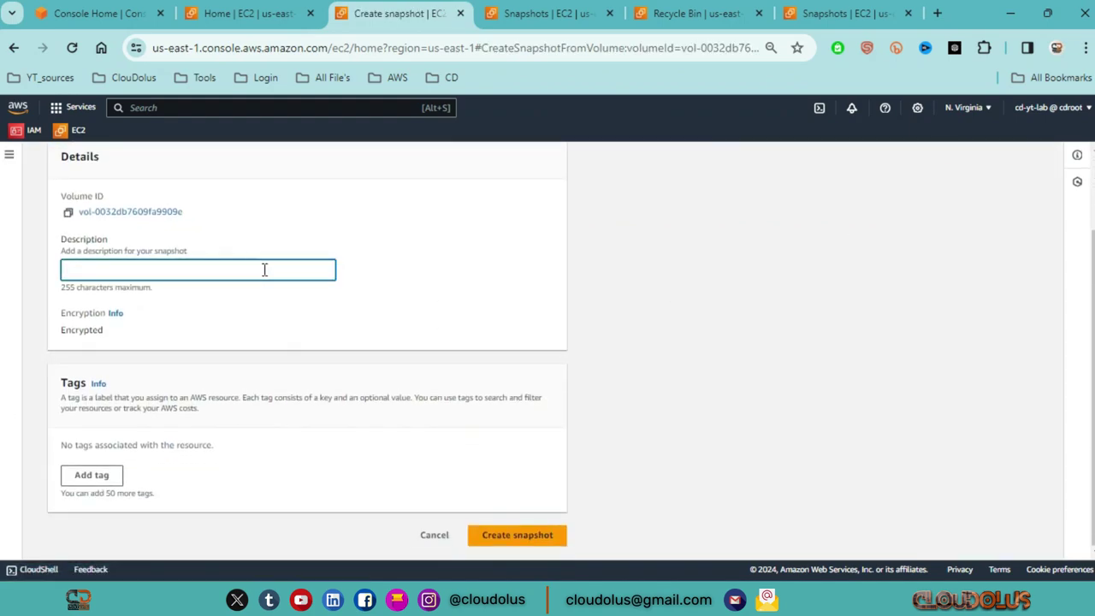
pyautogui.write('Demo')
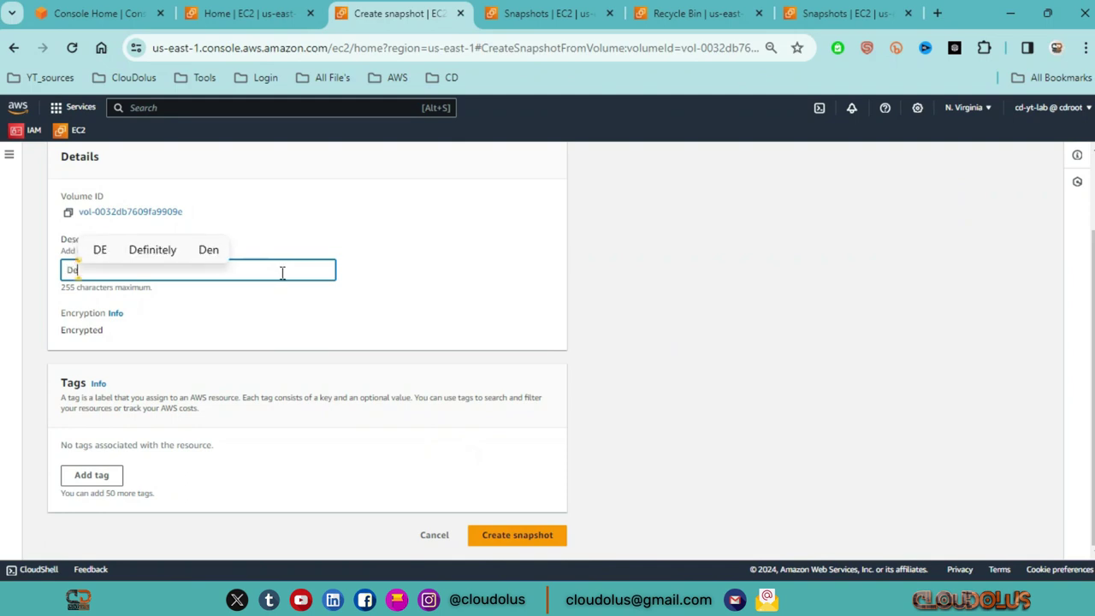
pyautogui.click(466, 306)
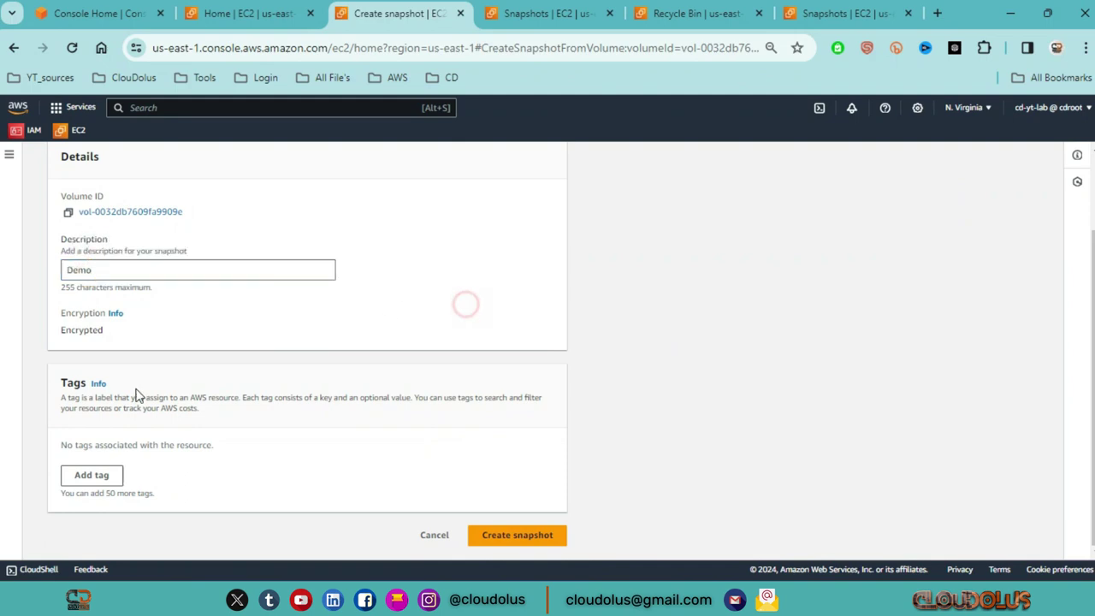
pyautogui.click(534, 533)
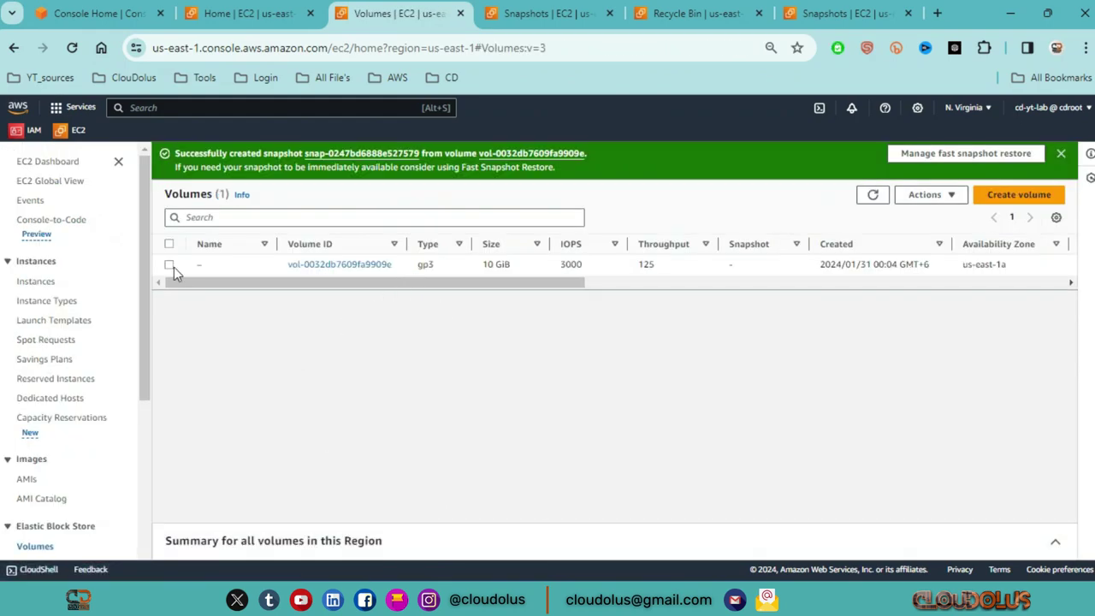
# Examine the volume's details and refresh the snapshots list to check on the new snapshot.
pyautogui.click(240, 268)
pyautogui.scroll(-3, 274, 485)
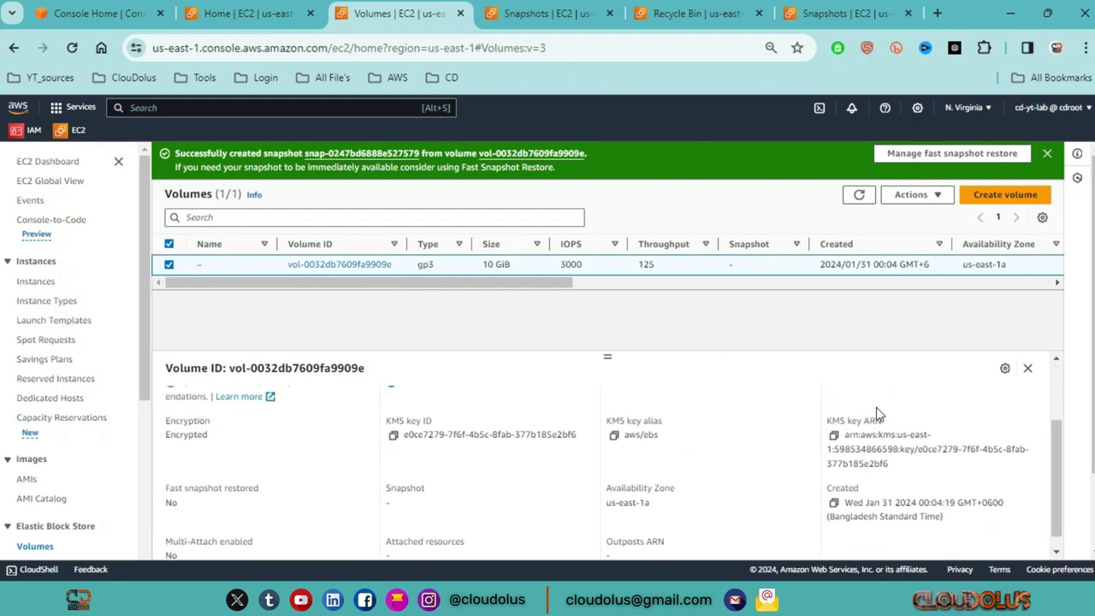
pyautogui.click(1047, 153)
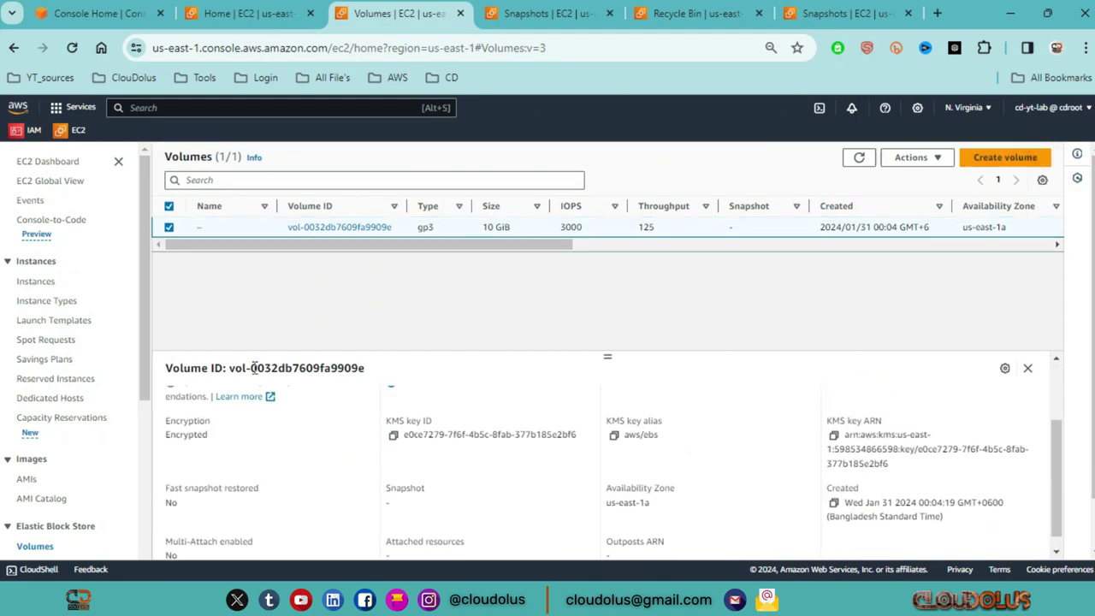
pyautogui.scroll(3, 496, 398)
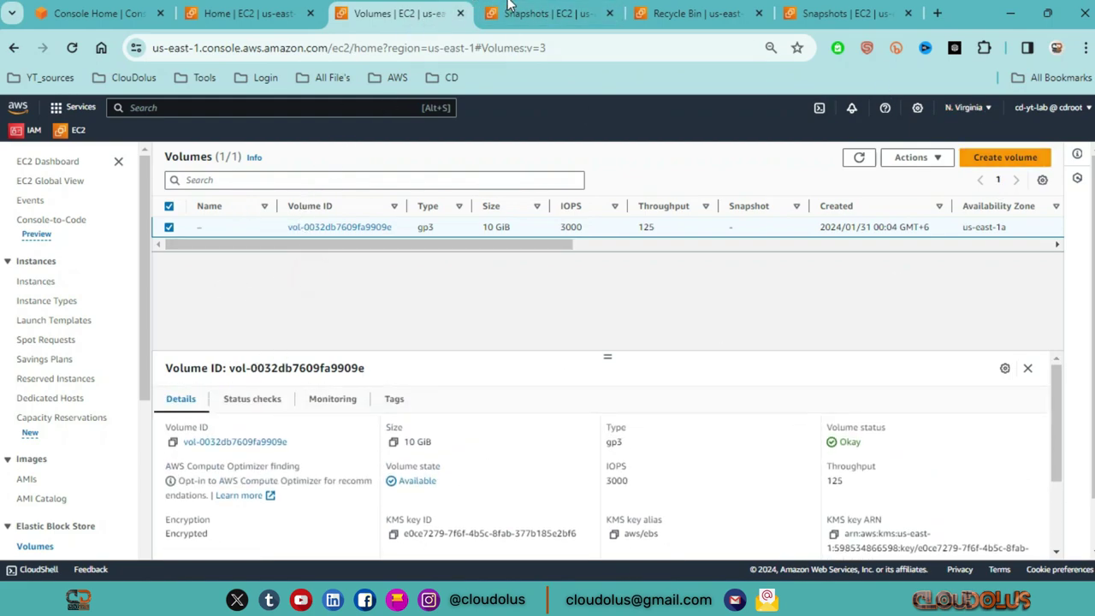
pyautogui.click(538, 13)
pyautogui.click(760, 159)
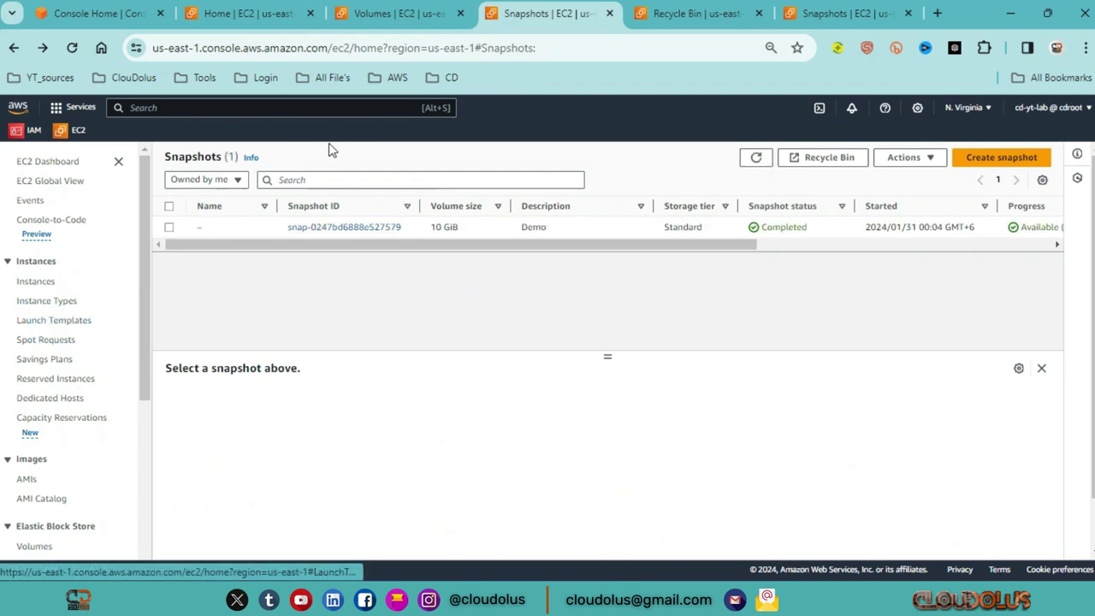
pyautogui.hotkey('ctrl', 'pageup')
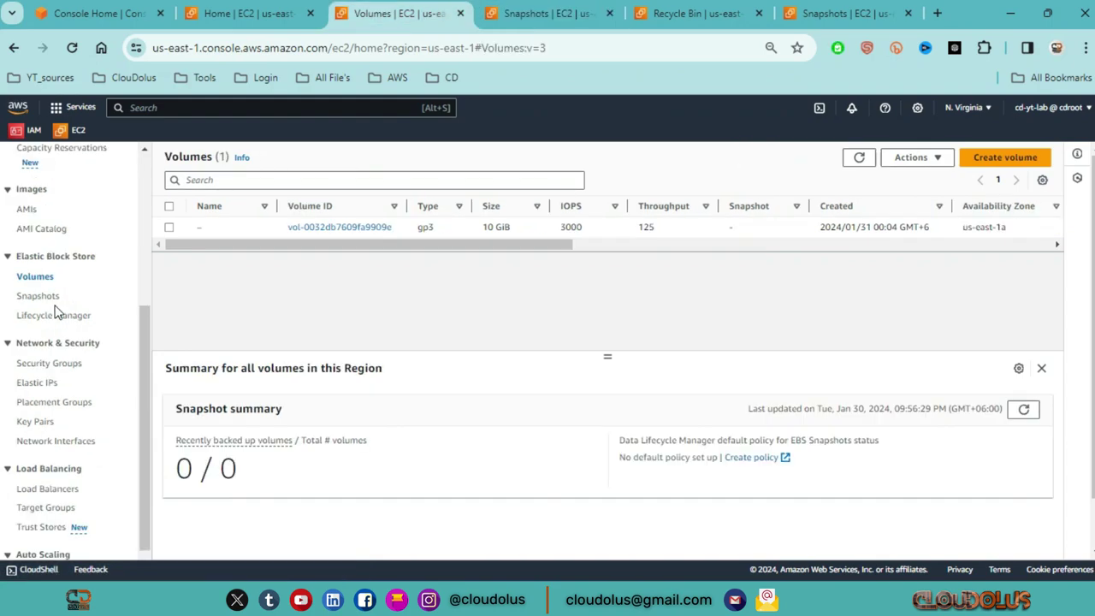
pyautogui.click(530, 12)
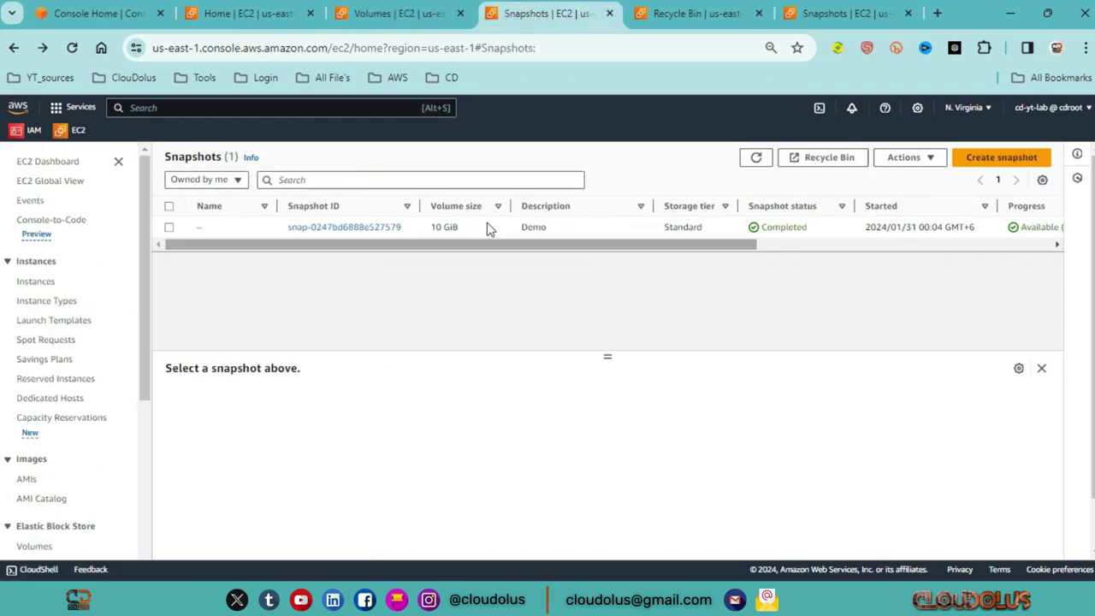
pyautogui.click(755, 156)
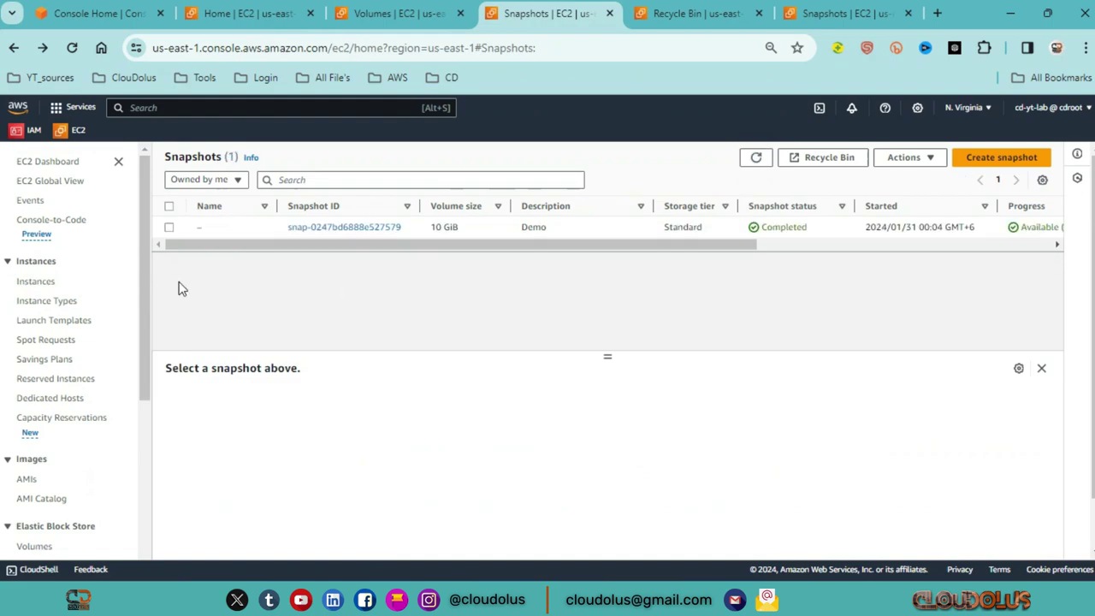
# Start a copy of the Demo snapshot, checking the current Region and the prefilled description.
pyautogui.click(169, 228)
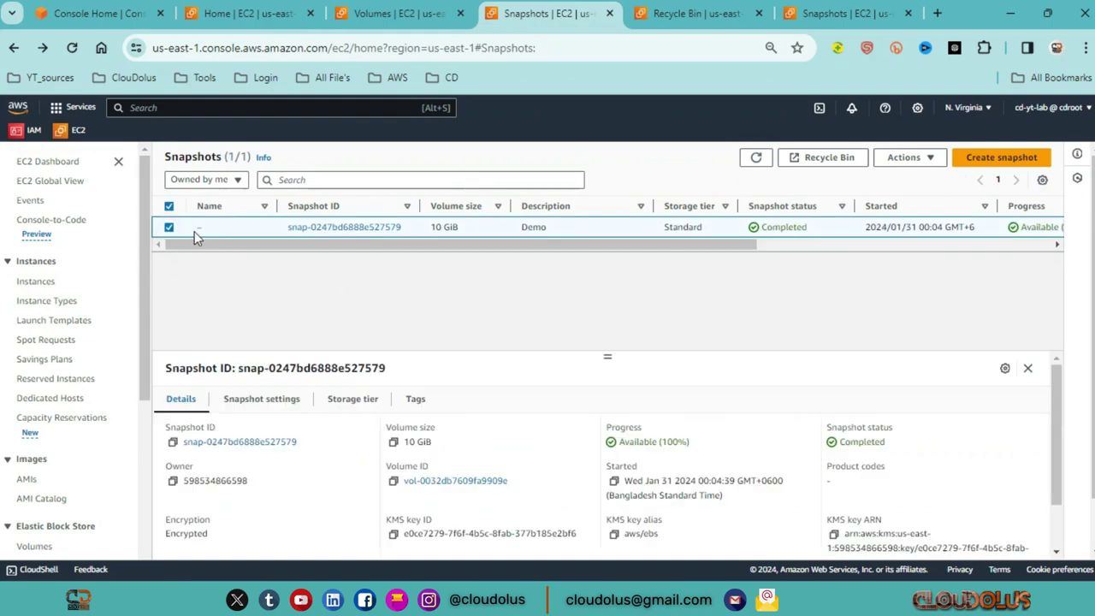
pyautogui.moveTo(198, 232)
pyautogui.click(903, 157)
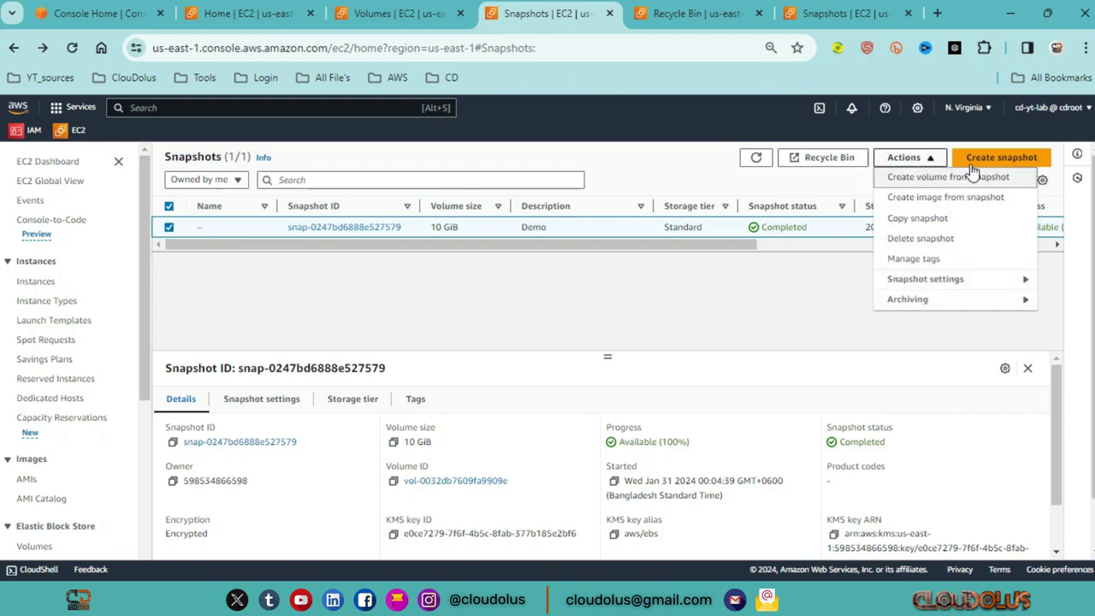
pyautogui.click(940, 222)
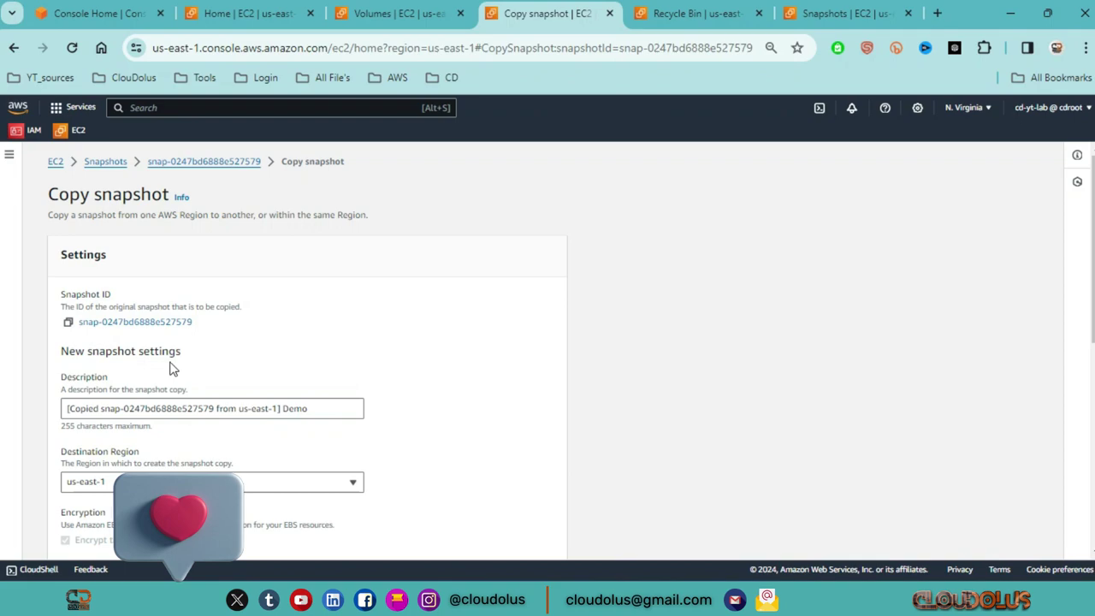
pyautogui.click(966, 107)
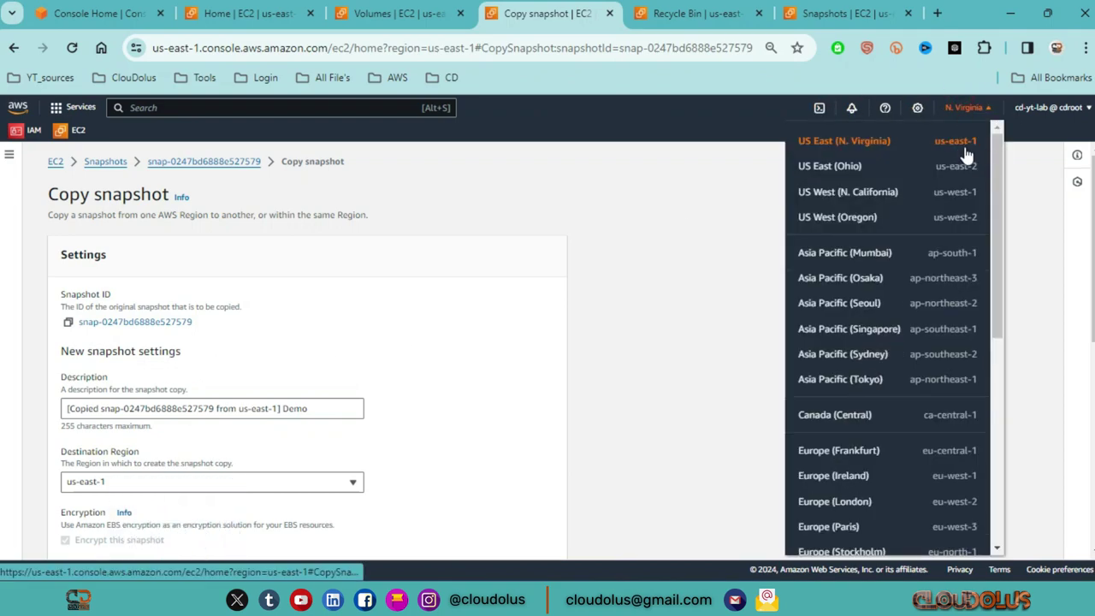
pyautogui.click(637, 300)
pyautogui.scroll(-2, 177, 432)
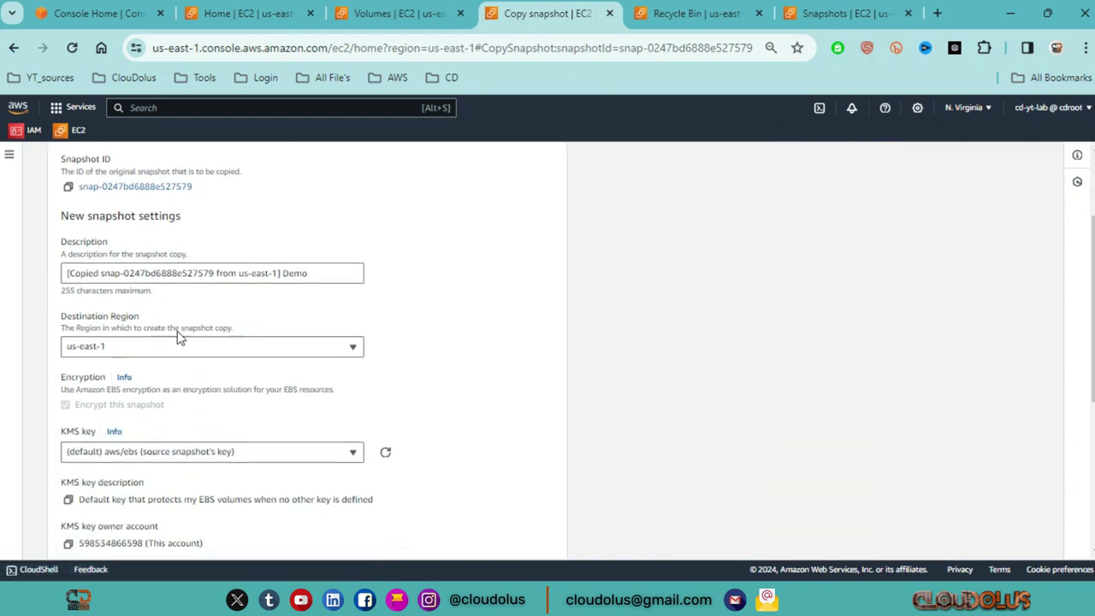
pyautogui.moveTo(228, 272); pyautogui.dragTo(304, 273)
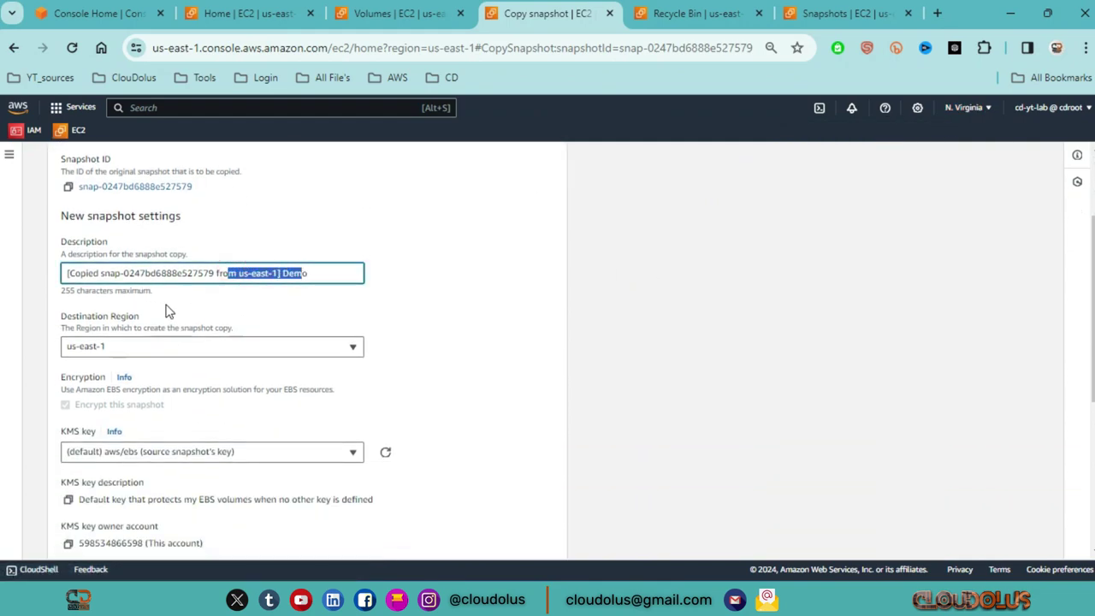
# Switch the snapshot copy's destination Region to us-east-2, and set it back to us-east-1.
pyautogui.click(219, 345)
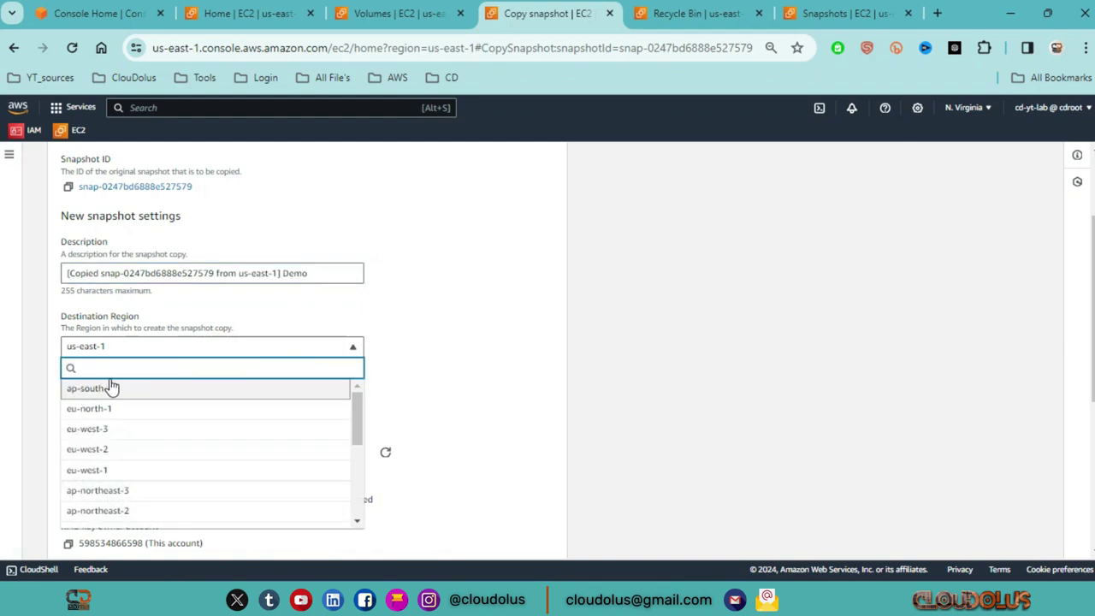
pyautogui.scroll(-3, 100, 439)
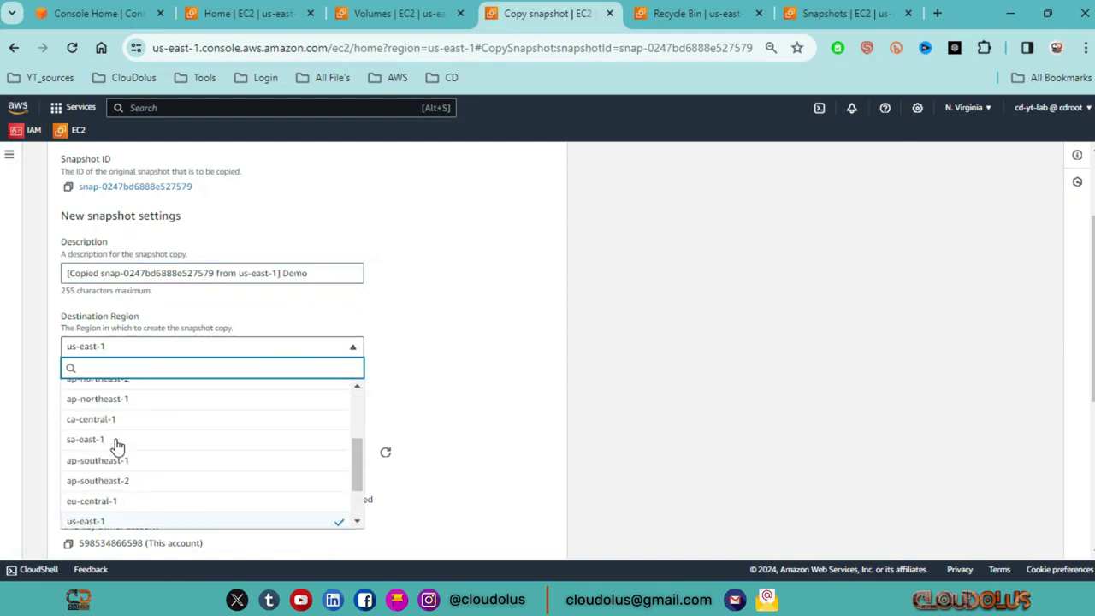
pyautogui.click(115, 444)
pyautogui.click(252, 350)
pyautogui.scroll(2, 208, 425)
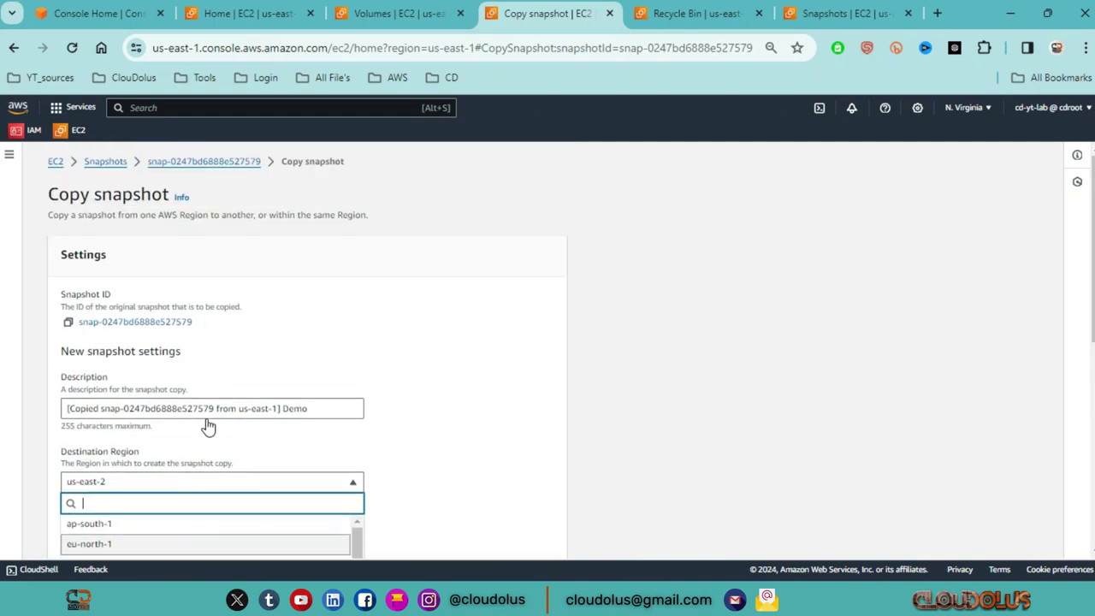
pyautogui.scroll(-5, 208, 422)
pyautogui.click(171, 353)
pyautogui.scroll(3, 325, 320)
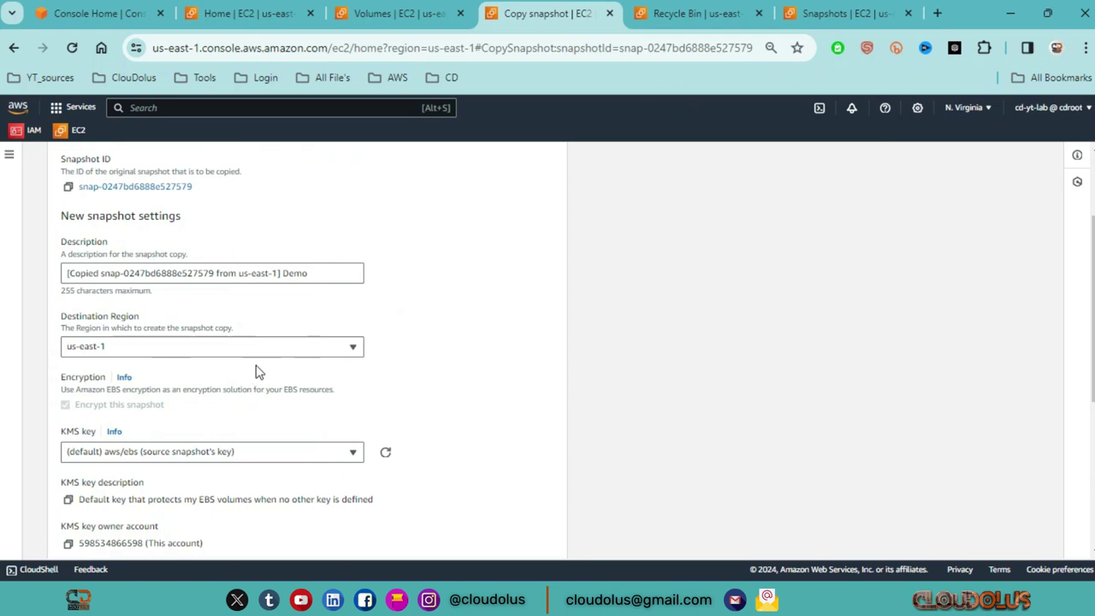
# Create the snapshot copy in us-east-1 with the source snapshot's default aws/ebs key, and refresh the snapshots list.
pyautogui.scroll(-2, 262, 368)
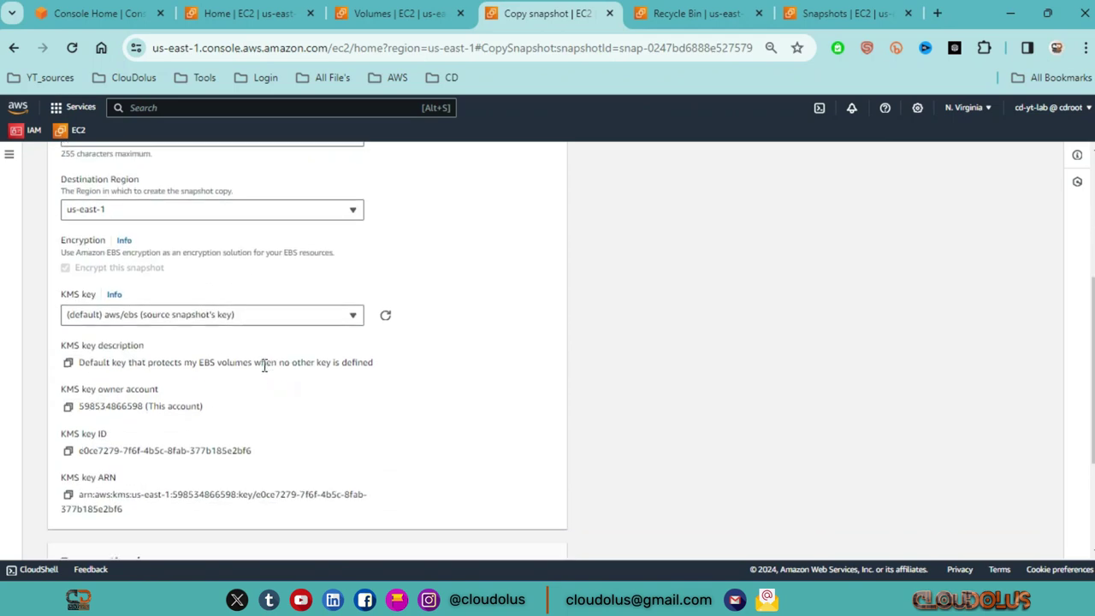
pyautogui.scroll(-3, 264, 365)
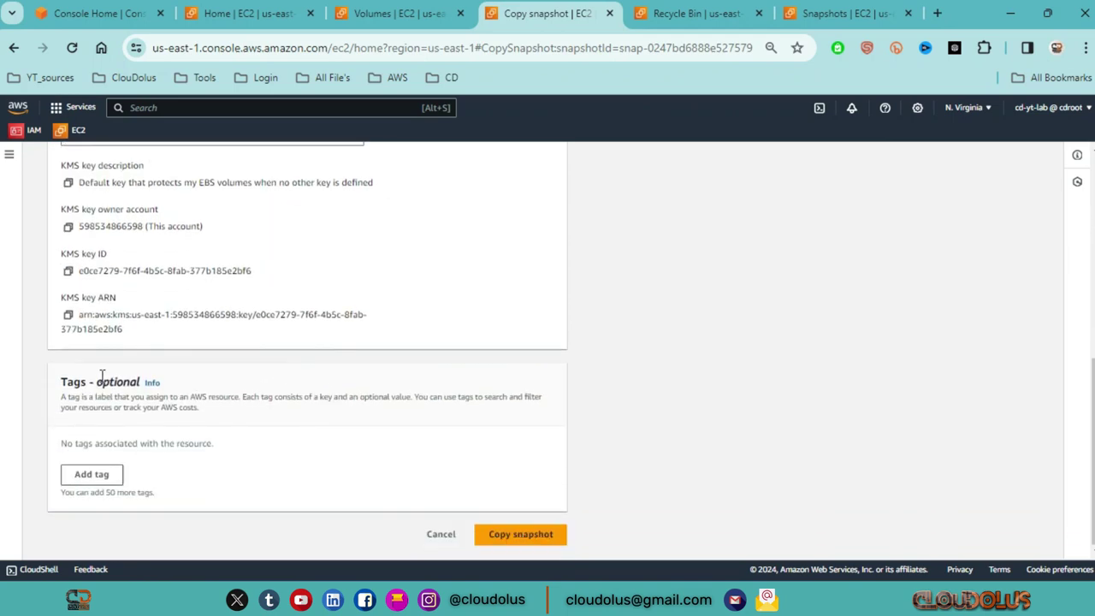
pyautogui.click(522, 532)
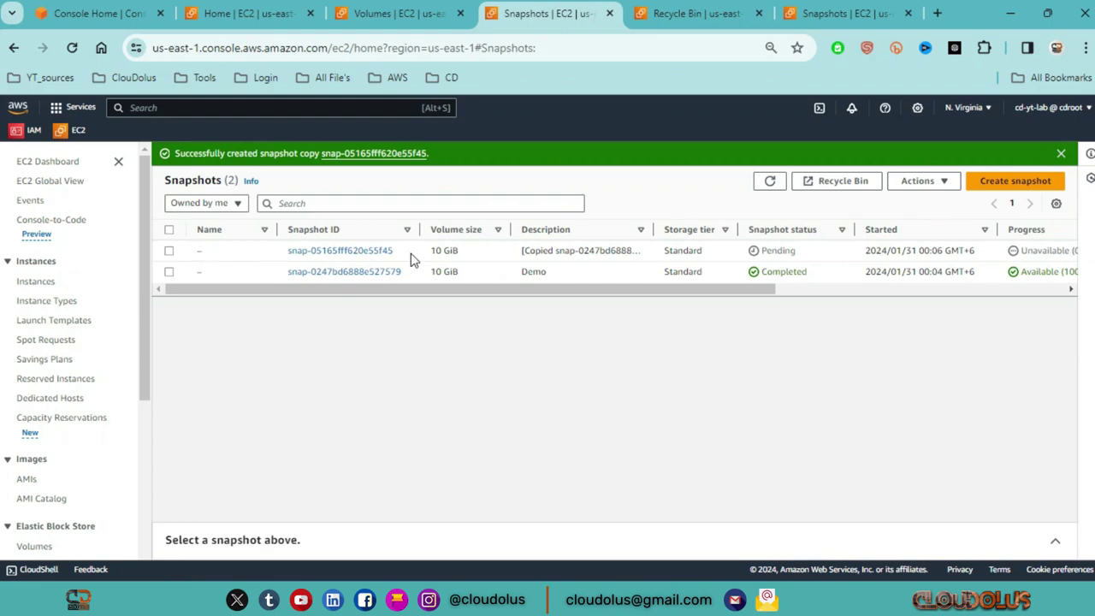
pyautogui.click(1060, 153)
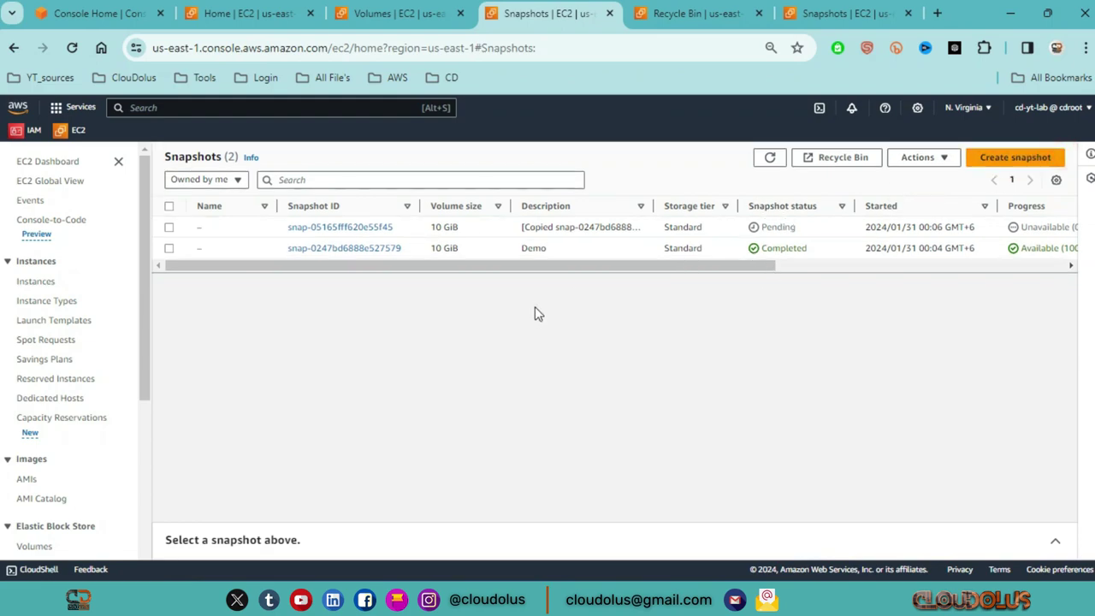
pyautogui.click(769, 157)
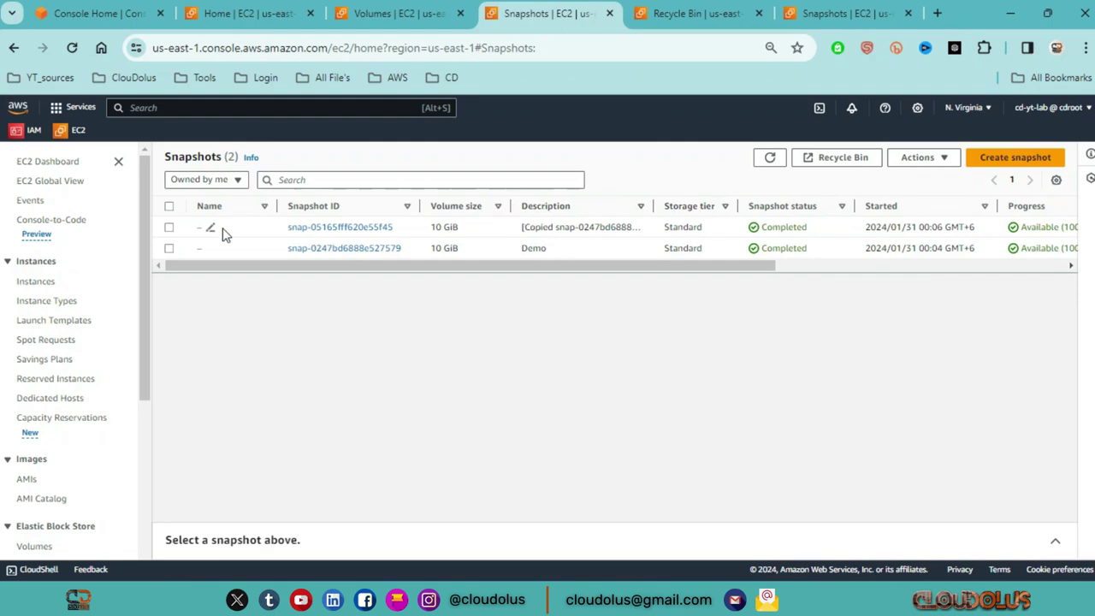
# Copy the copied snapshot to the us-east-2 Region, keeping the default aws/ebs KMS key.
pyautogui.click(173, 229)
pyautogui.click(904, 157)
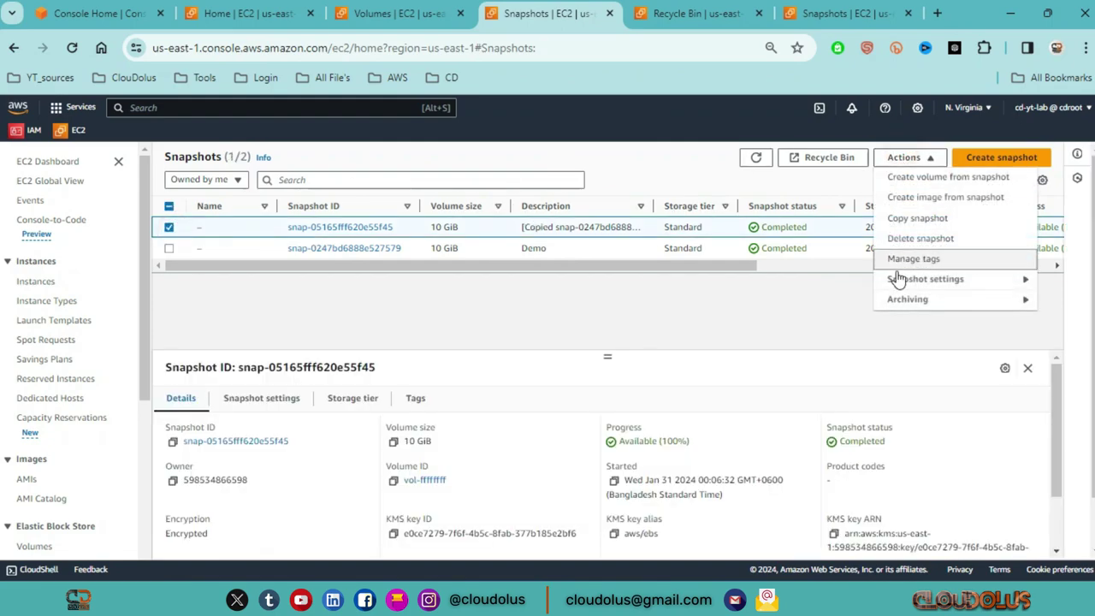
pyautogui.click(929, 220)
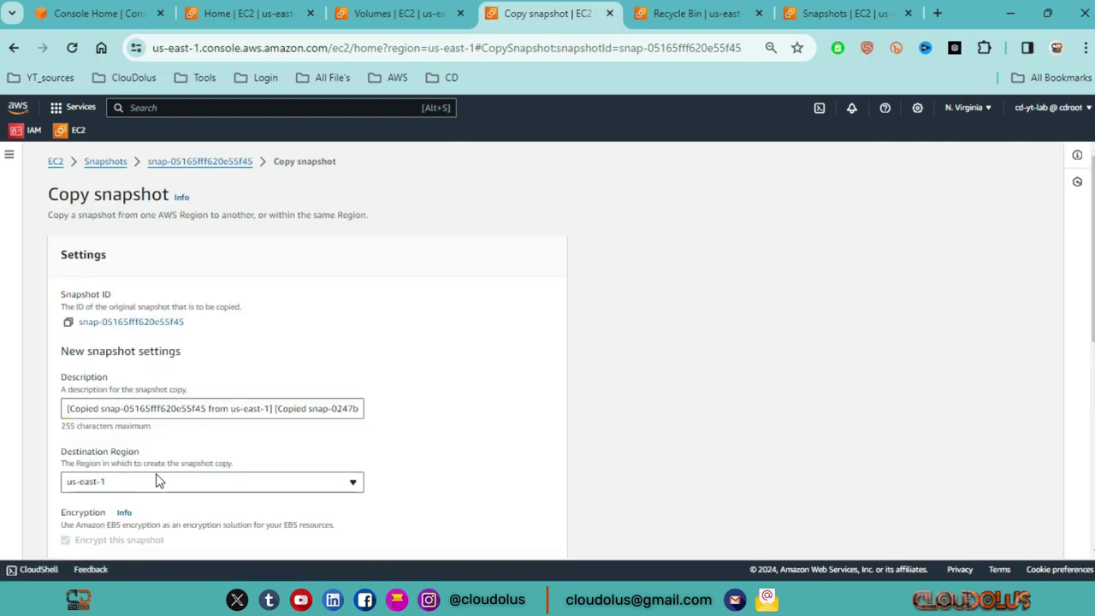
pyautogui.scroll(-2, 155, 480)
pyautogui.click(261, 351)
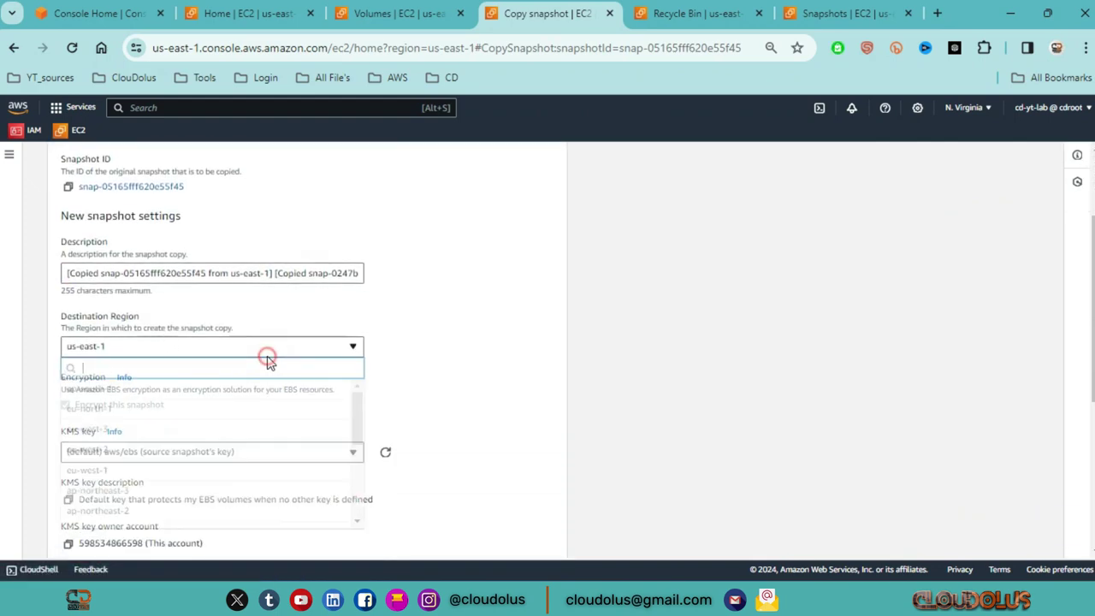
pyautogui.scroll(-5, 202, 446)
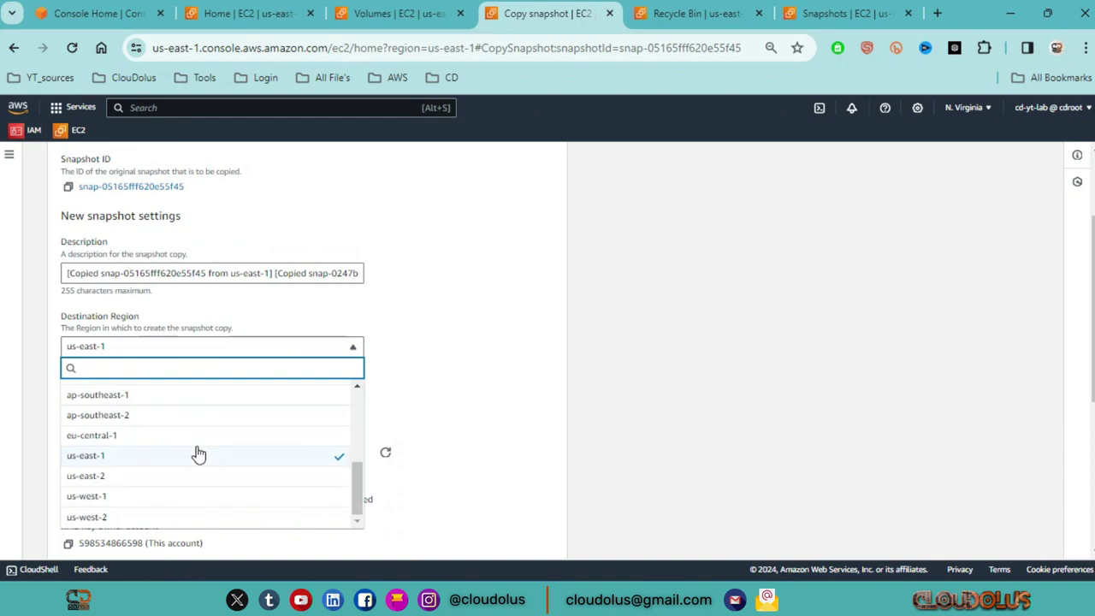
pyautogui.click(126, 475)
pyautogui.scroll(-2, 195, 210)
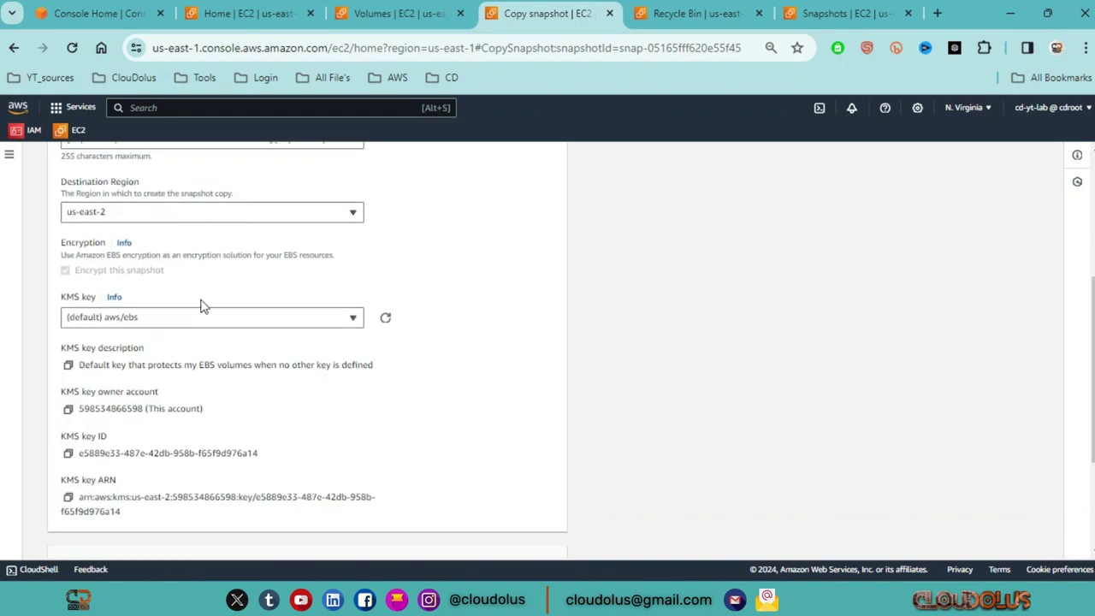
pyautogui.scroll(-3, 342, 436)
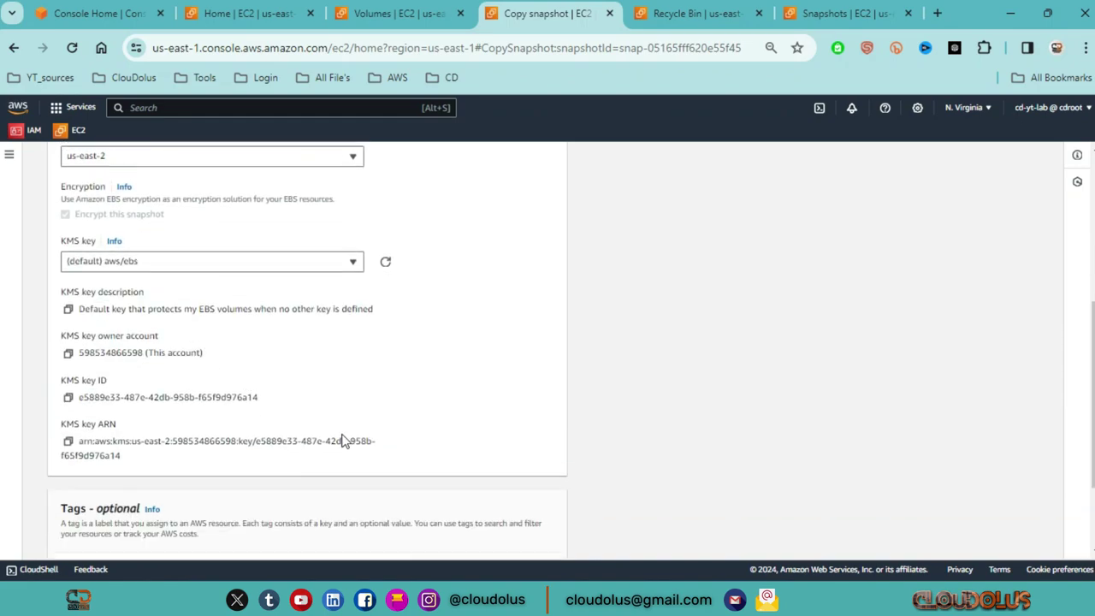
pyautogui.click(526, 532)
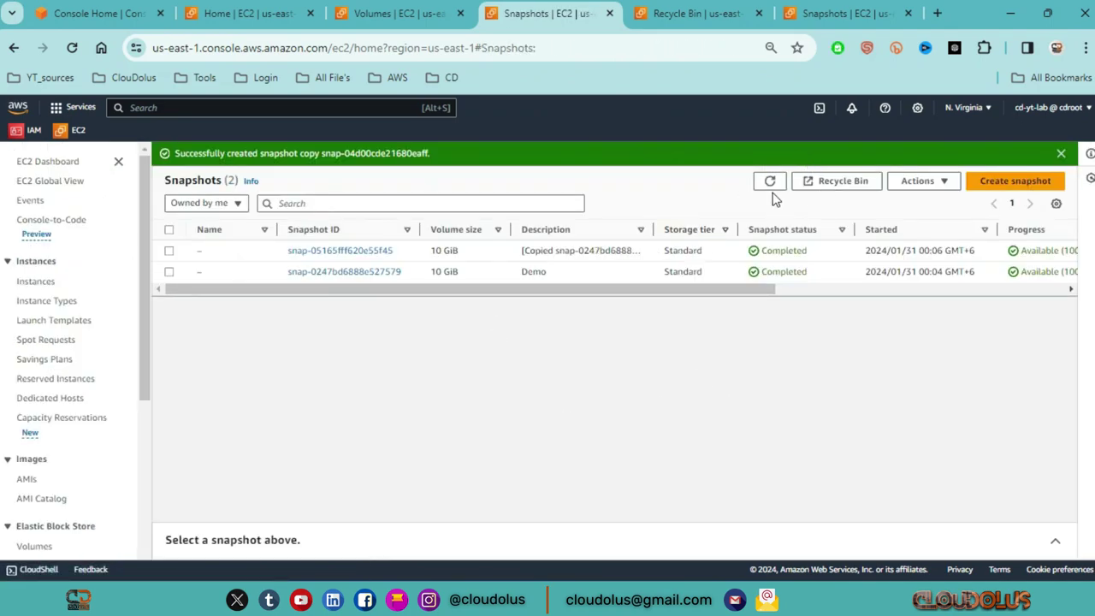
# Switch the console to the US East (Ohio) Region and examine the details of the snapshot copied there.
pyautogui.click(970, 107)
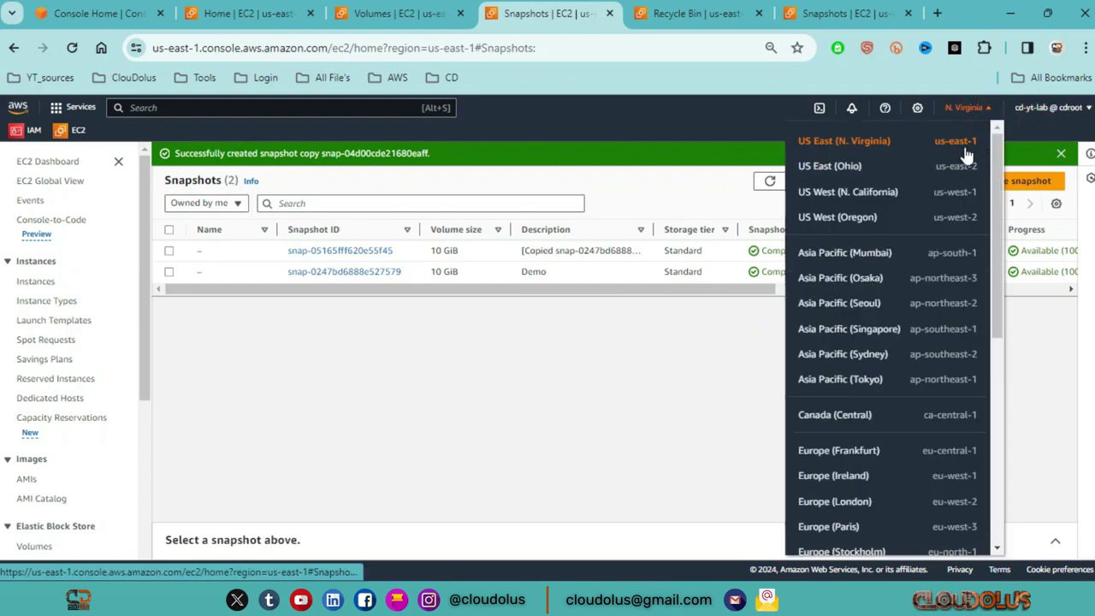
pyautogui.click(979, 111)
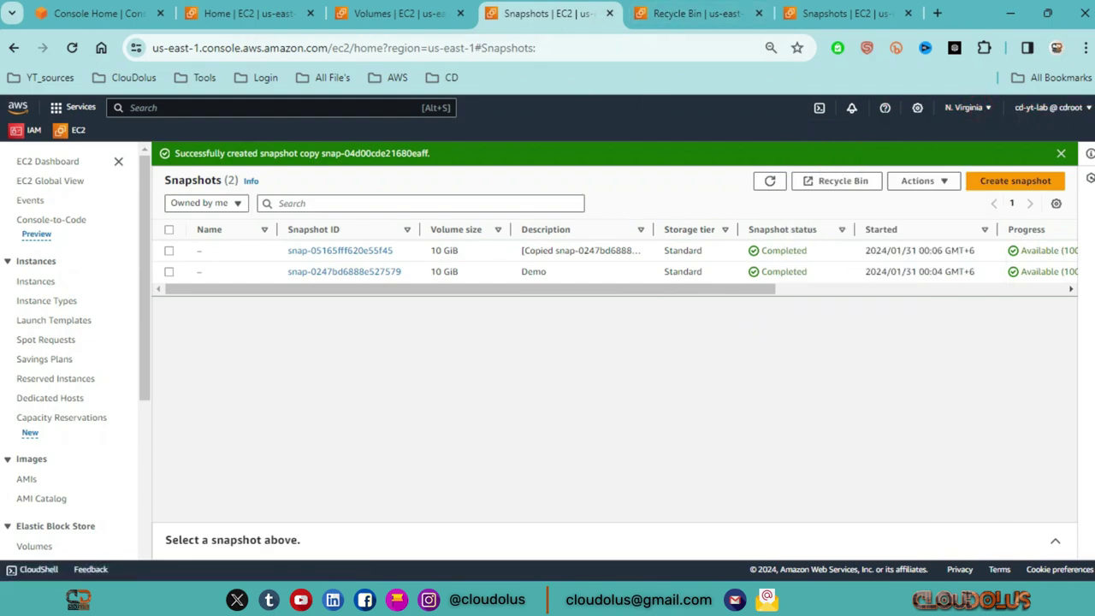
pyautogui.click(967, 107)
pyautogui.click(950, 166)
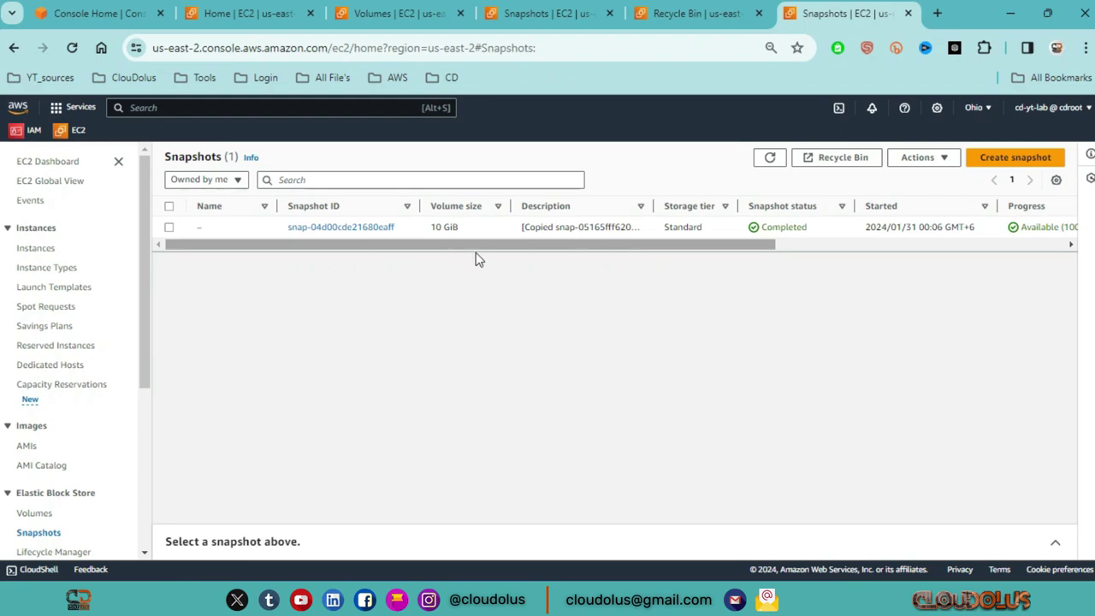
pyautogui.click(234, 230)
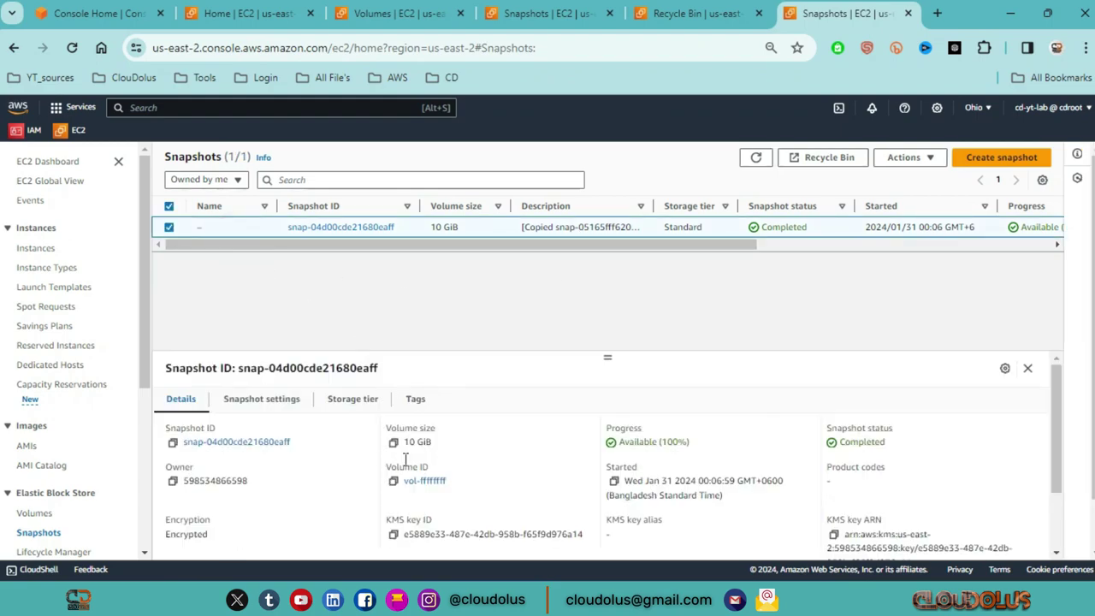
pyautogui.scroll(-1, 616, 455)
pyautogui.scroll(-1, 616, 456)
pyautogui.scroll(2, 630, 444)
# Return to the us-east-1 snapshots, open the Recycle Bin, and view its resources and retention rules.
pyautogui.hotkey('ctrl', '4')
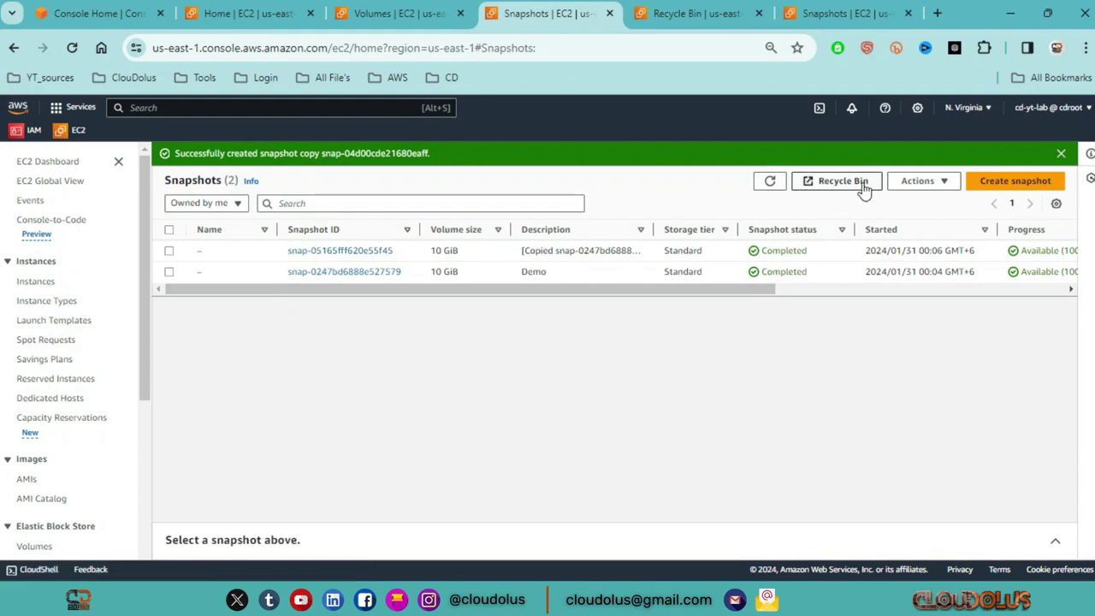
pyautogui.click(711, 13)
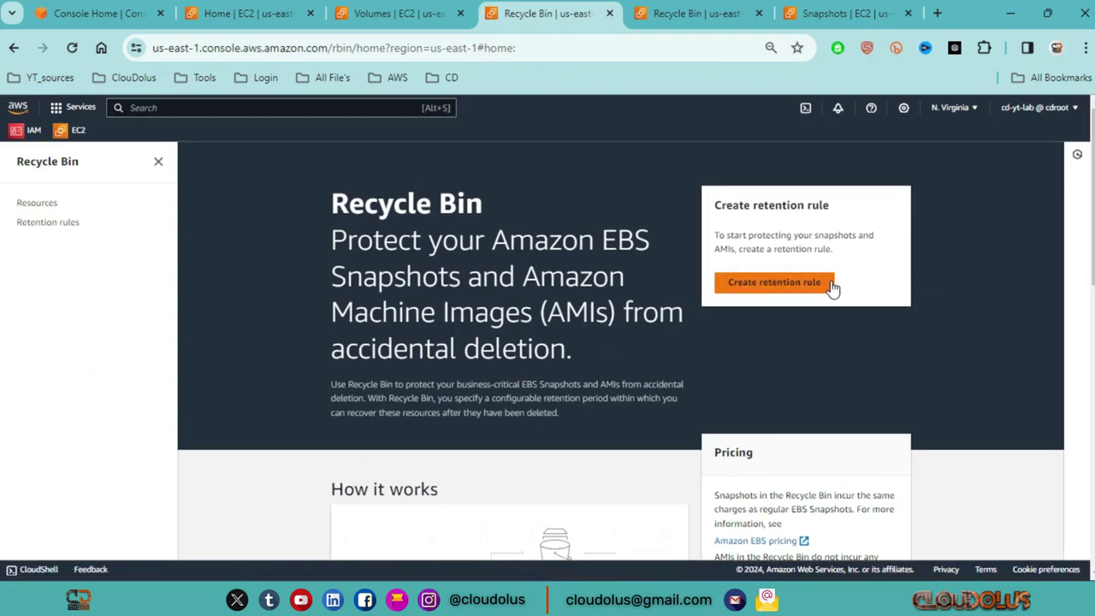
pyautogui.click(53, 205)
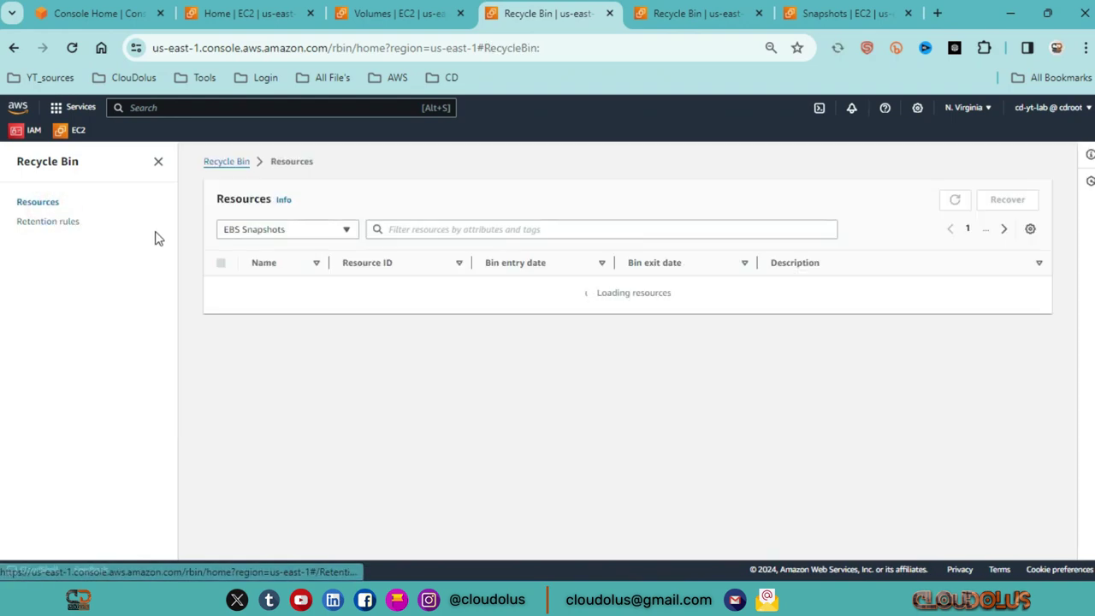
pyautogui.click(65, 231)
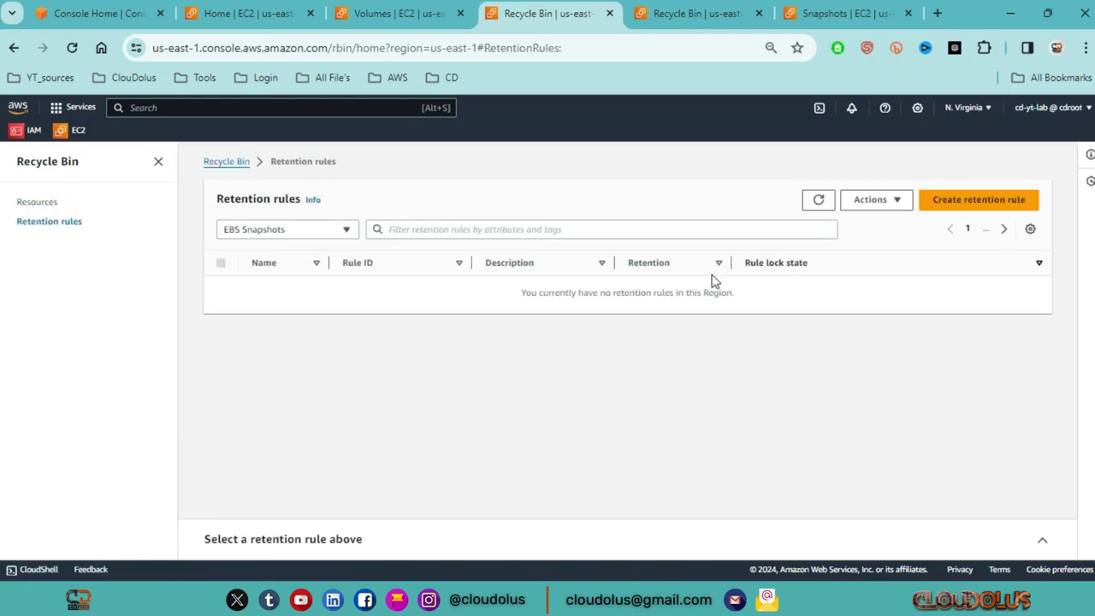
# Start a new Recycle Bin retention rule named "myrule".
pyautogui.click(984, 202)
pyautogui.click(348, 328)
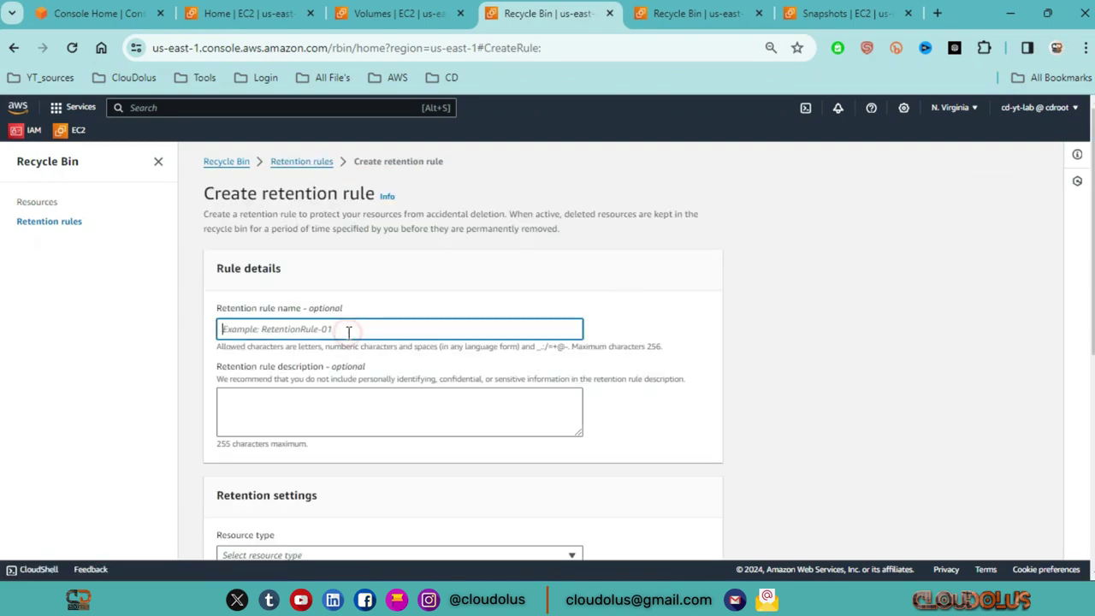
pyautogui.write('myrule')
# Set the rule's resource type to EBS Snapshots and apply the rule to all resources.
pyautogui.scroll(-3, 547, 342)
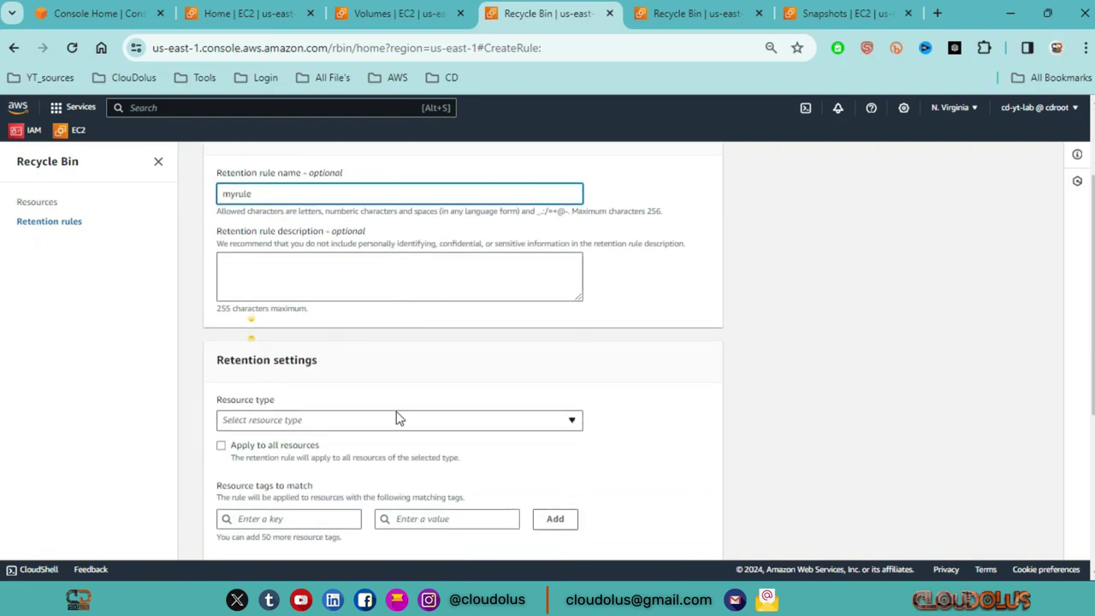
pyautogui.scroll(-3, 396, 417)
pyautogui.scroll(2, 521, 320)
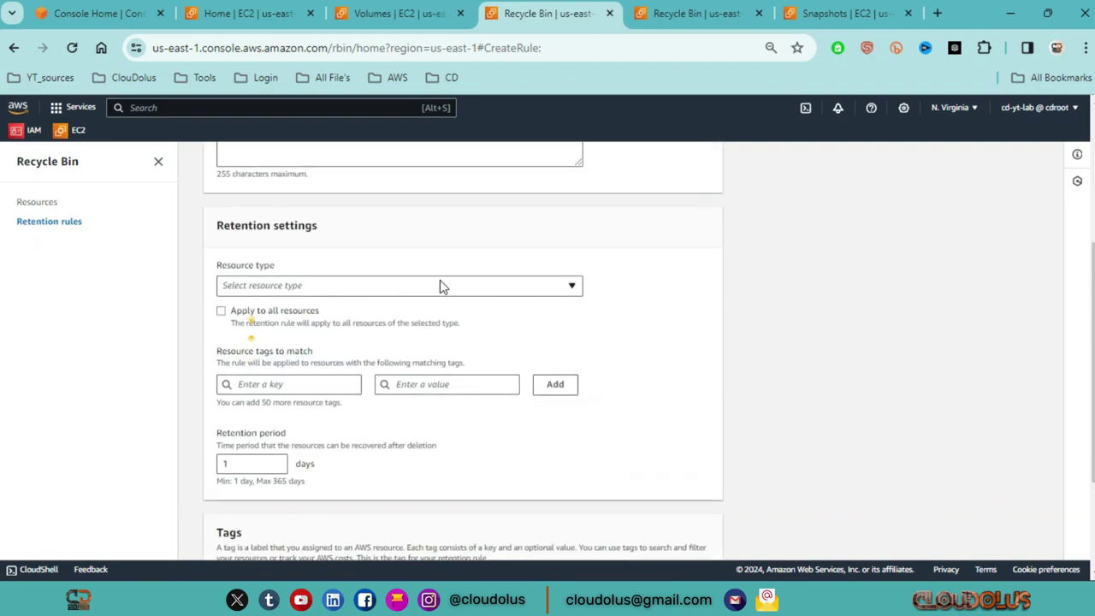
pyautogui.click(440, 283)
pyautogui.click(291, 305)
pyautogui.click(222, 310)
pyautogui.click(220, 311)
pyautogui.click(221, 312)
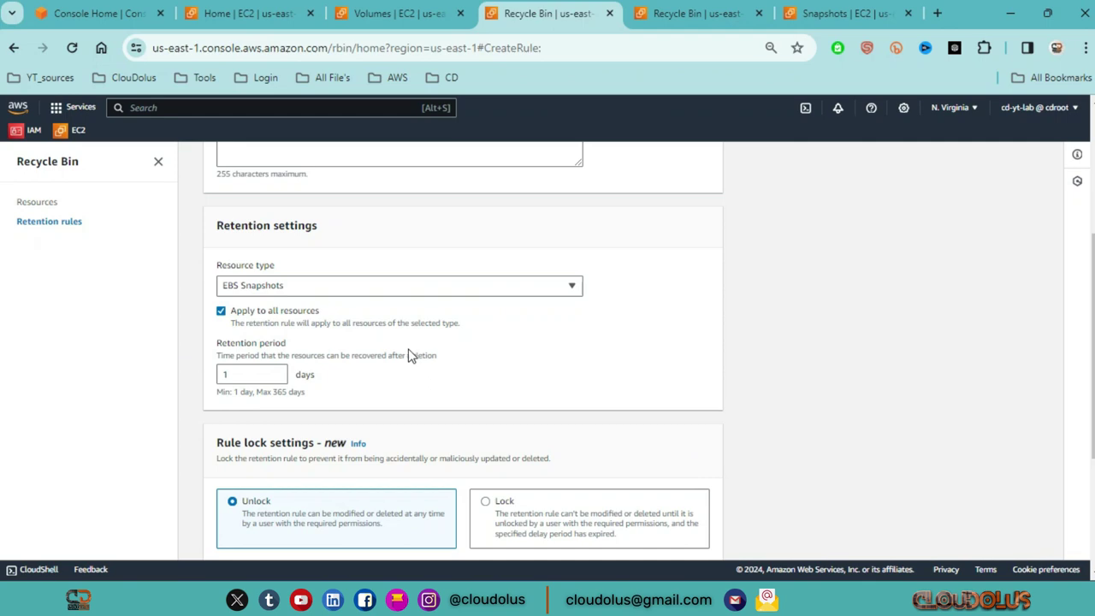
# Review the lock settings and tags, and create the retention rule with a 1-day retention period and Unlock selected.
pyautogui.scroll(-2, 316, 300)
pyautogui.scroll(2, 316, 294)
pyautogui.scroll(-2, 257, 383)
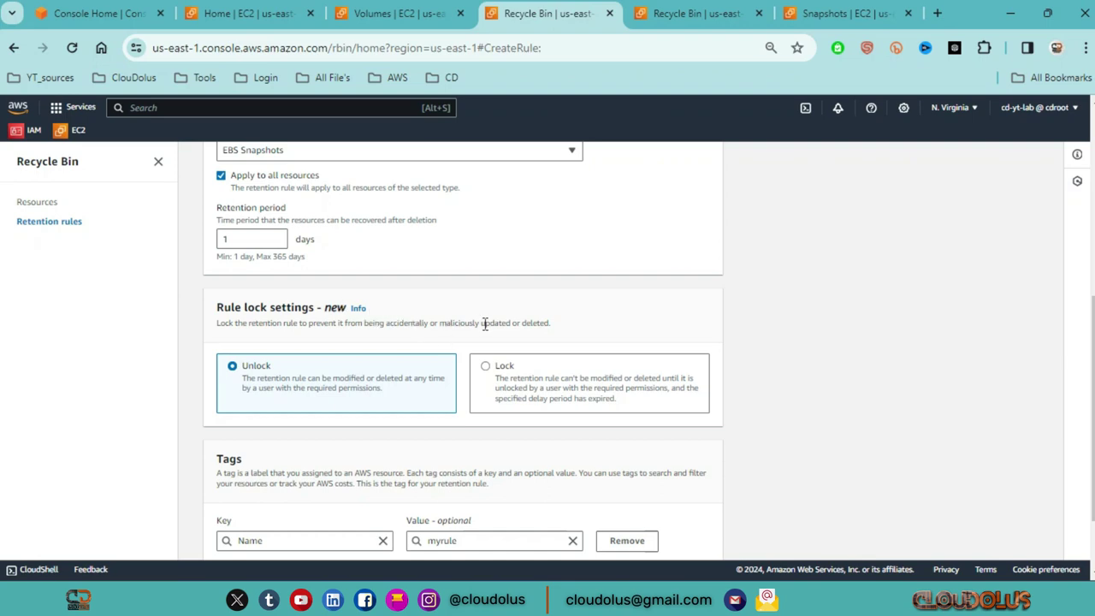
pyautogui.scroll(-2, 432, 374)
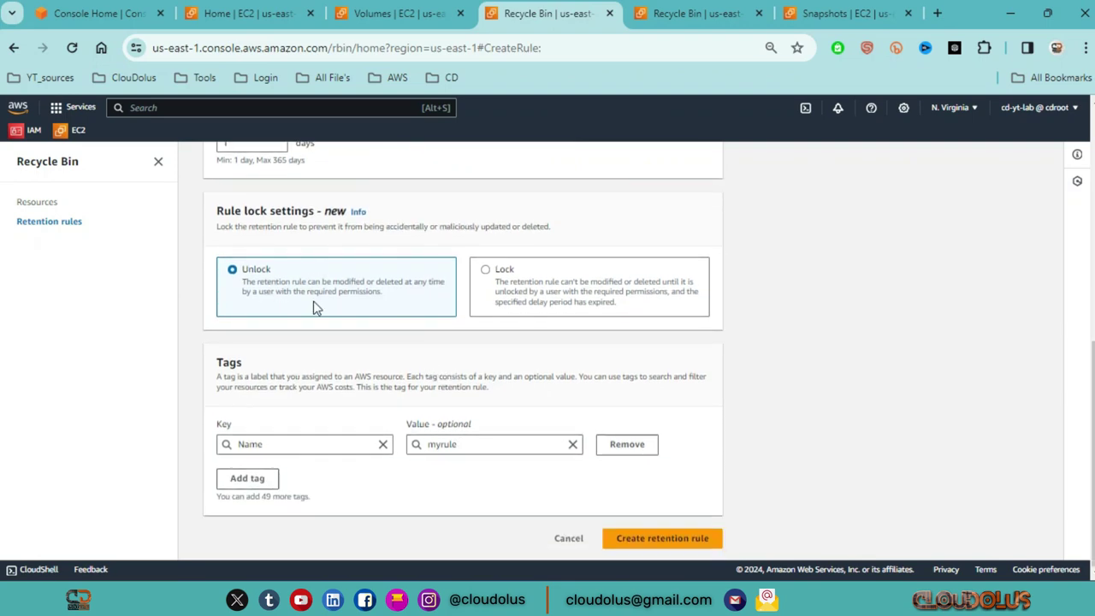
pyautogui.click(679, 539)
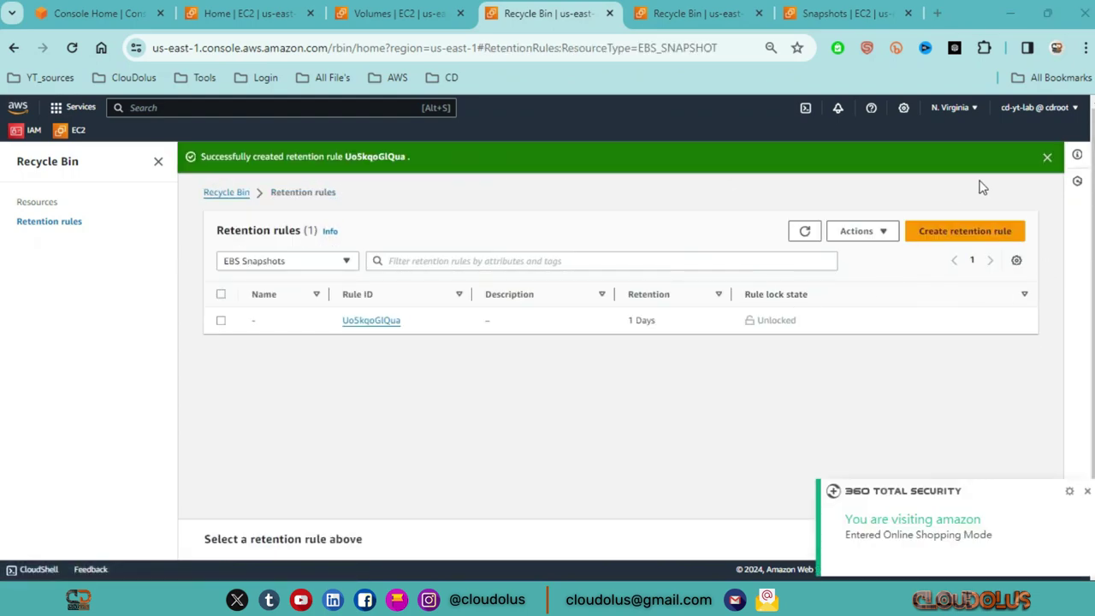
# Dismiss the notice, refresh the retention rules list, and check the Recycle Bin's EBS snapshot resources.
pyautogui.click(1046, 157)
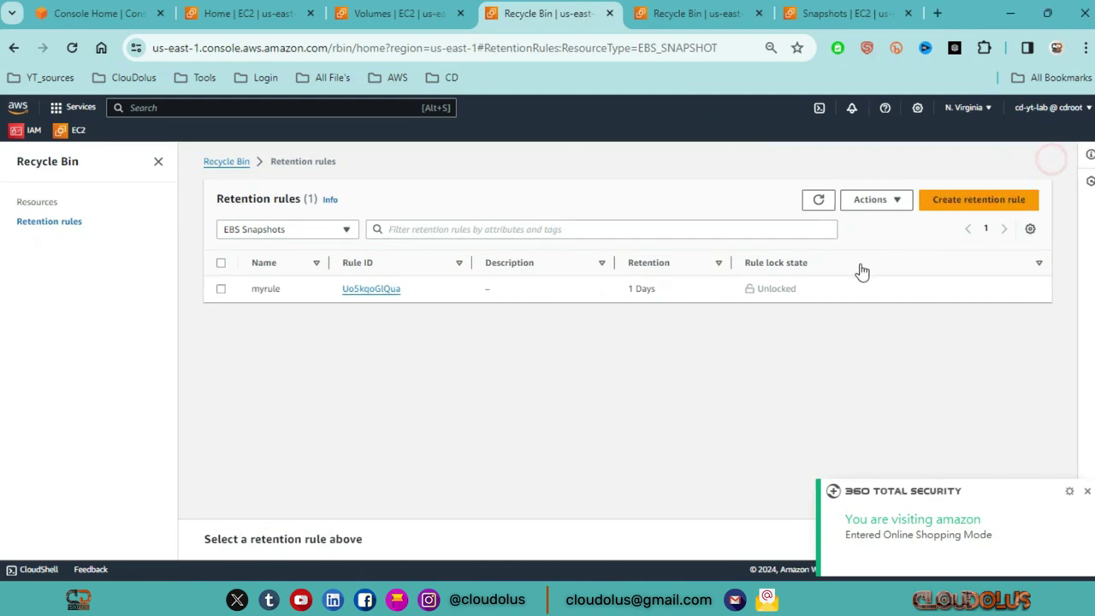
pyautogui.click(817, 201)
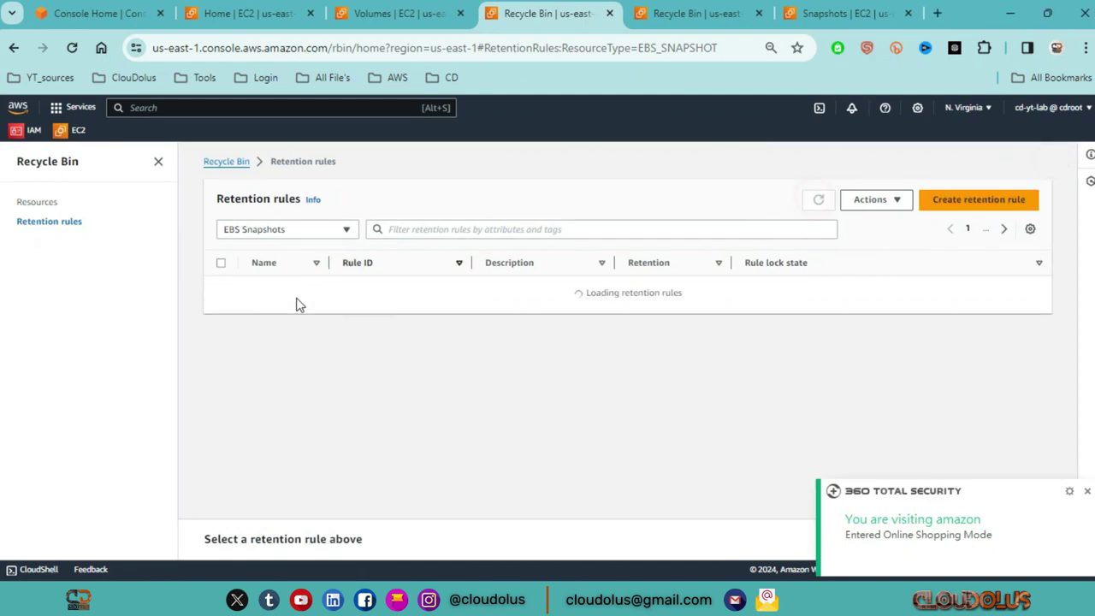
pyautogui.click(38, 203)
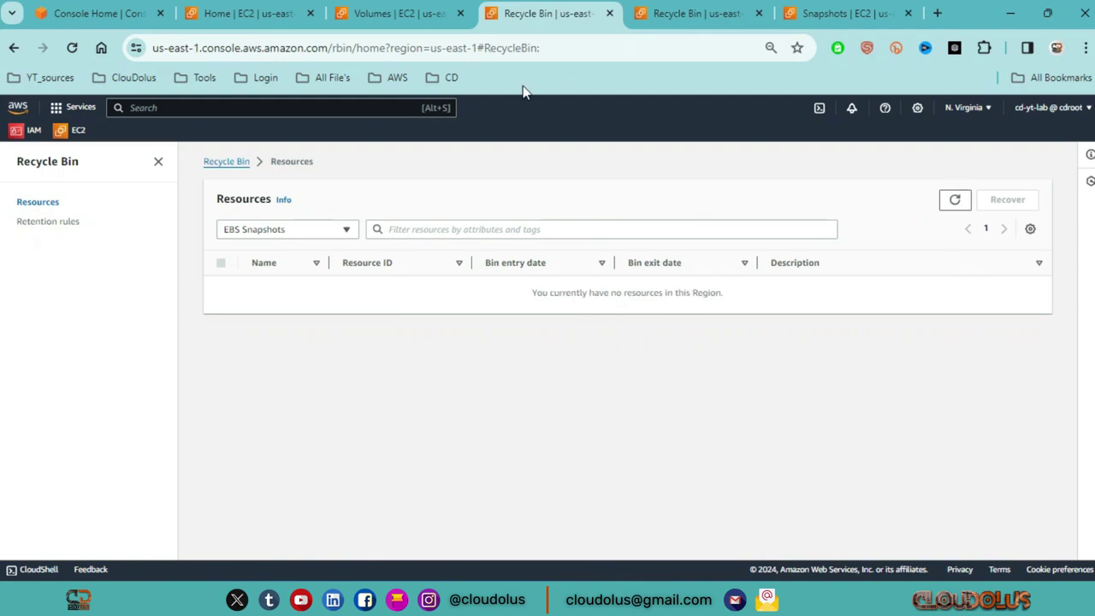
# Open the EC2 snapshots list in a new tab, delete both snapshots with the confirmation text "delete", and dismiss the notice.
pyautogui.click(429, 18)
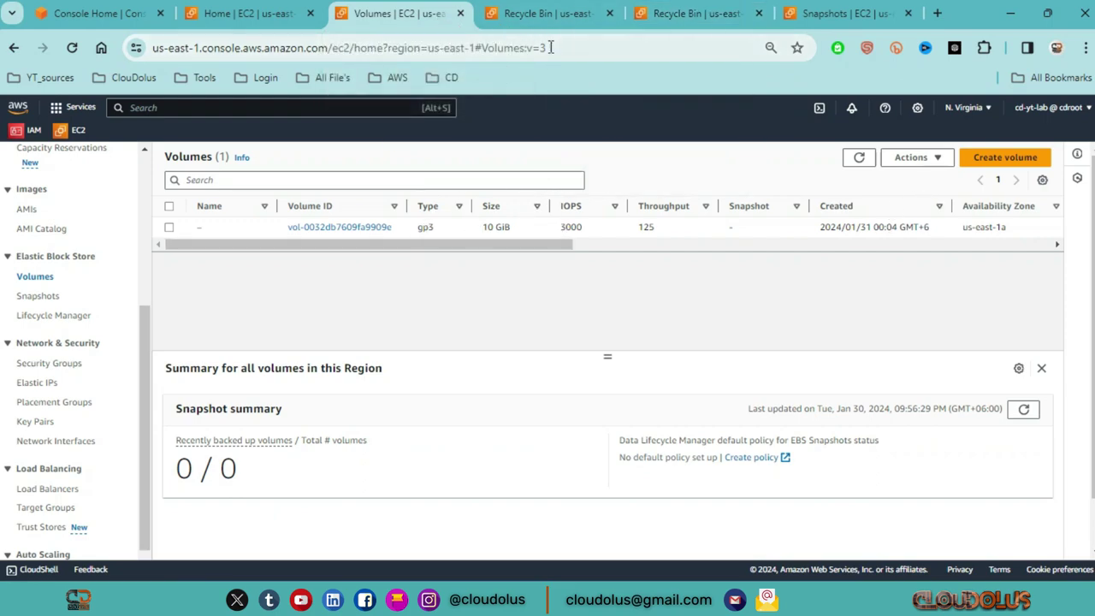
pyautogui.keyDown('ctrl'); pyautogui.keyDown('shift'); pyautogui.click(38, 295); pyautogui.keyUp('shift'); pyautogui.keyUp('ctrl')
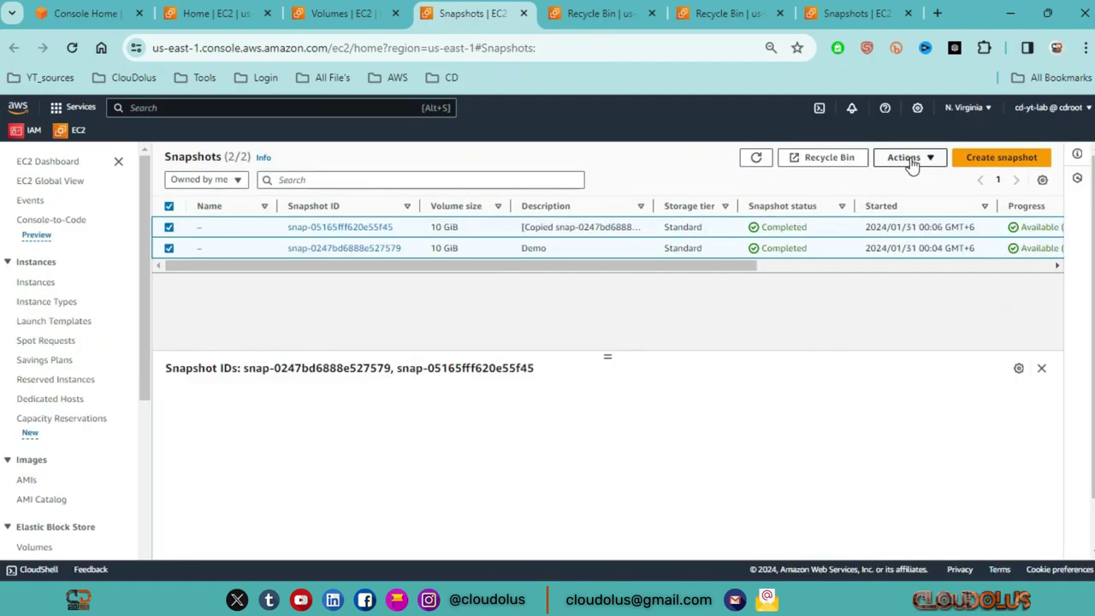
pyautogui.click(911, 163)
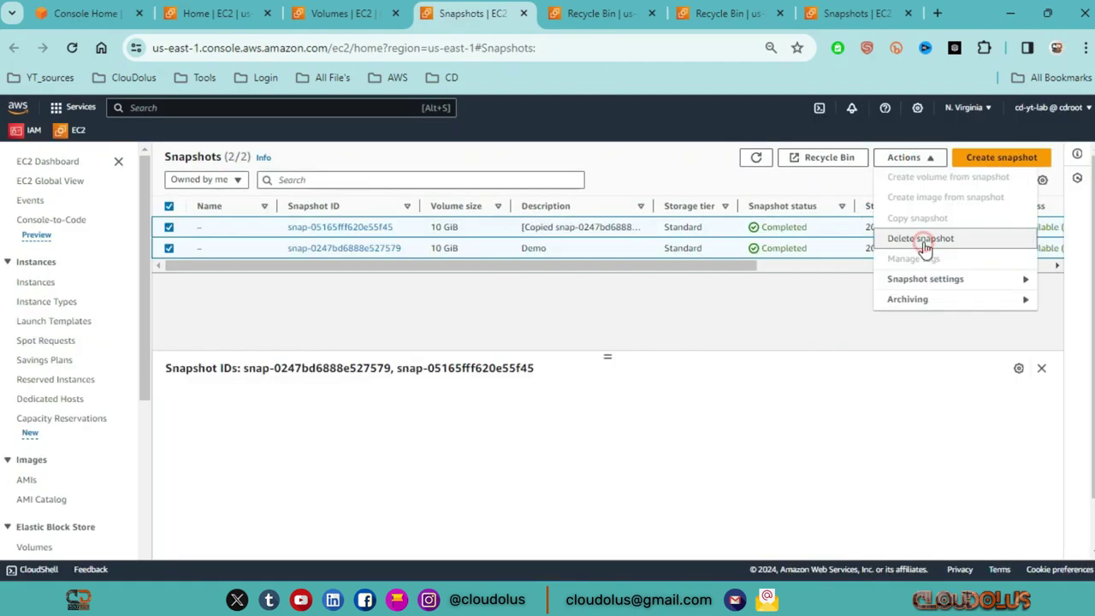
pyautogui.click(921, 240)
pyautogui.click(553, 393)
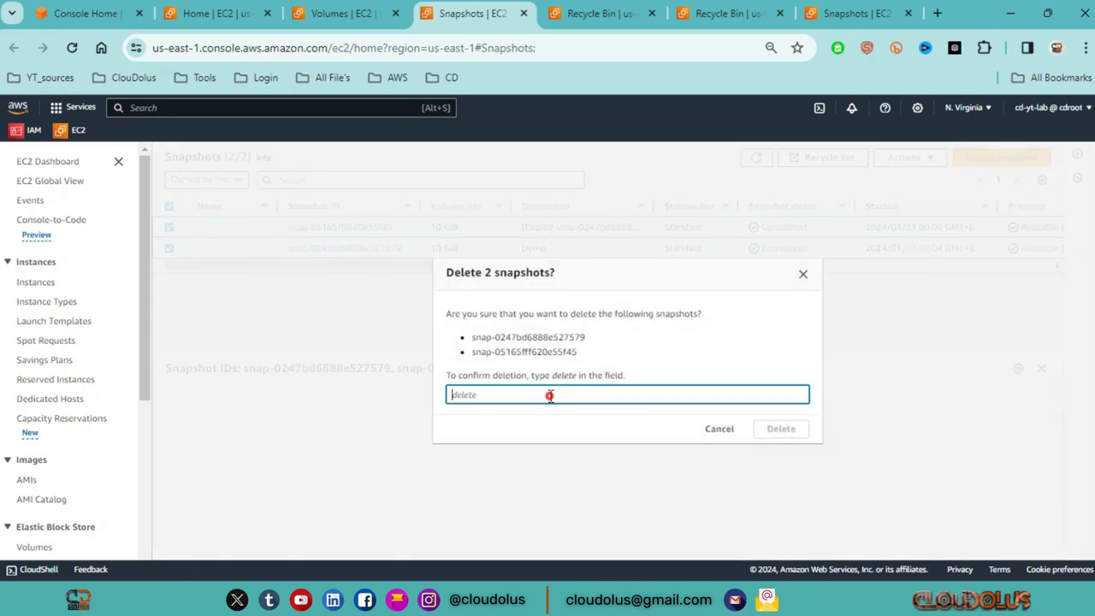
pyautogui.write('del')
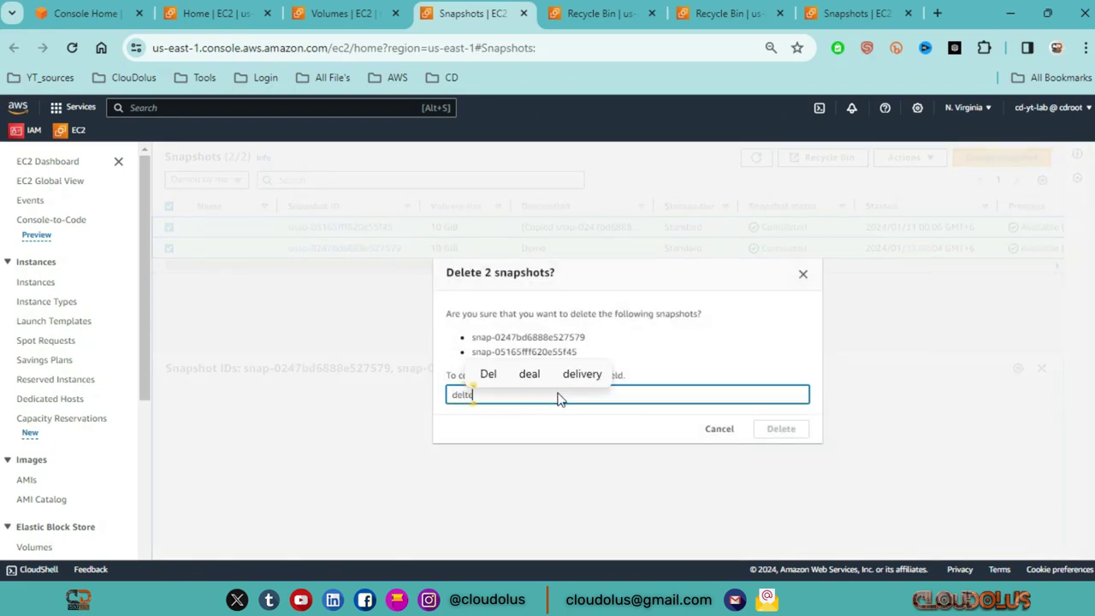
pyautogui.write('te')
pyautogui.press('BackSpace')
pyautogui.press('BackSpace')
pyautogui.write('e')
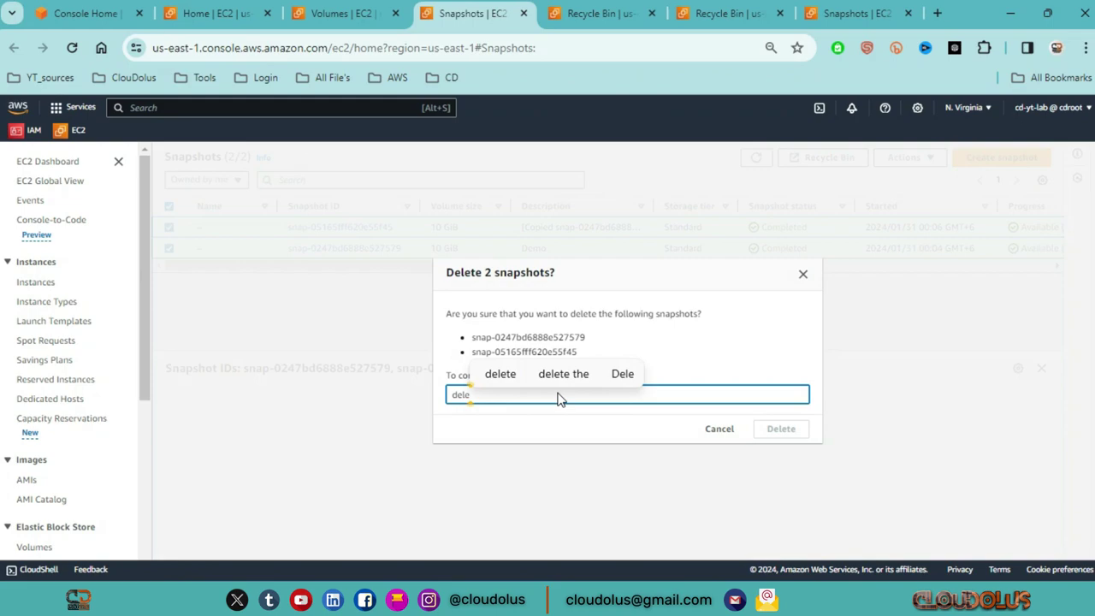
pyautogui.write('te')
pyautogui.press('Return')
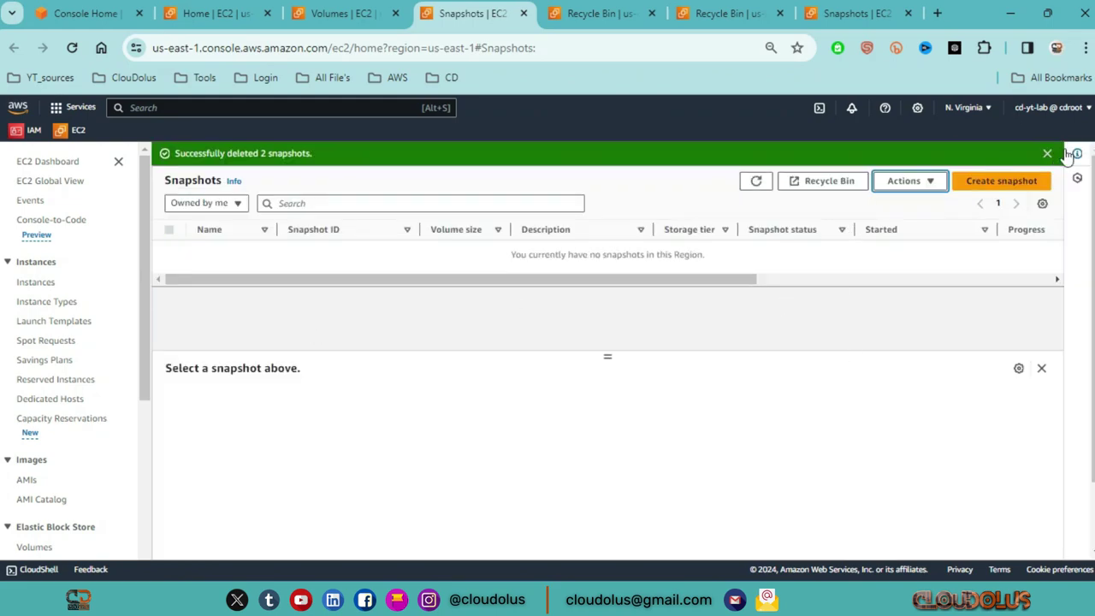
pyautogui.click(1048, 154)
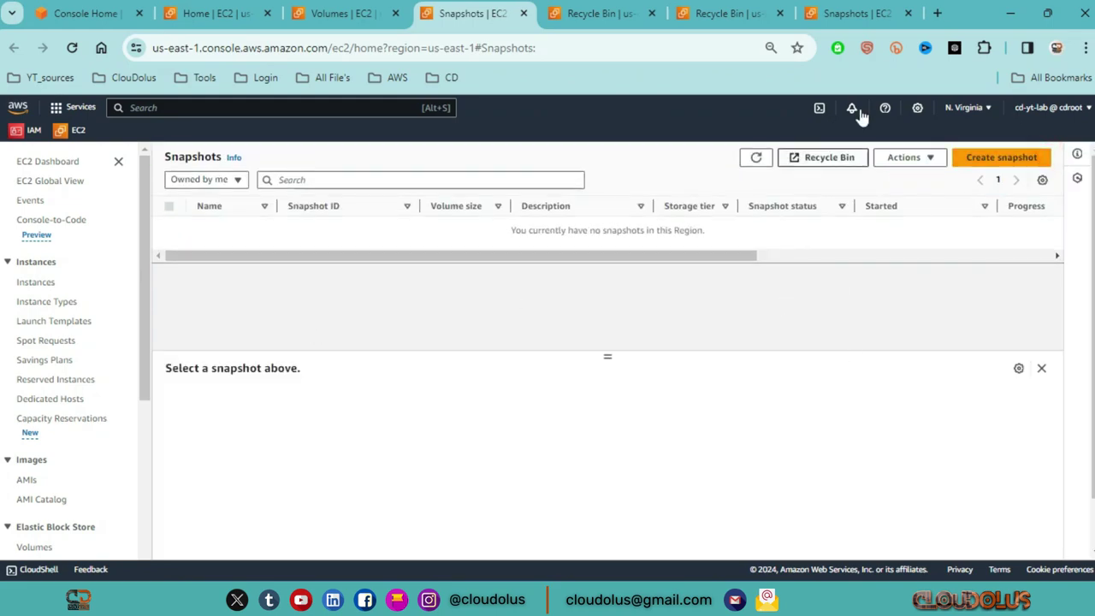
# Recover the original snapshot described as "Demo" from the Recycle Bin and refresh the EC2 snapshots list.
pyautogui.click(623, 13)
pyautogui.click(955, 202)
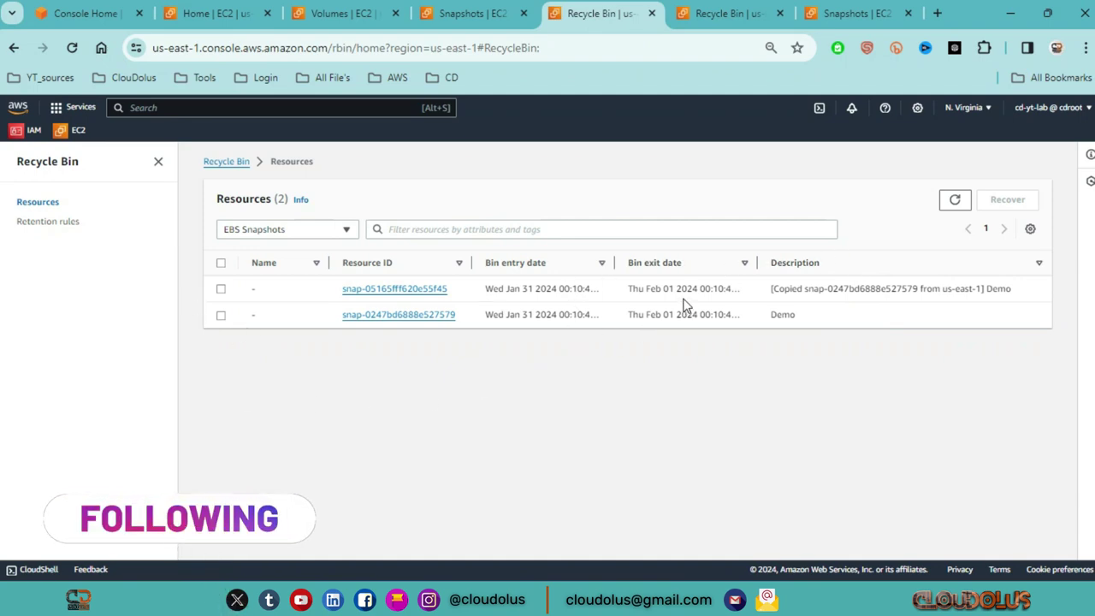
pyautogui.click(222, 315)
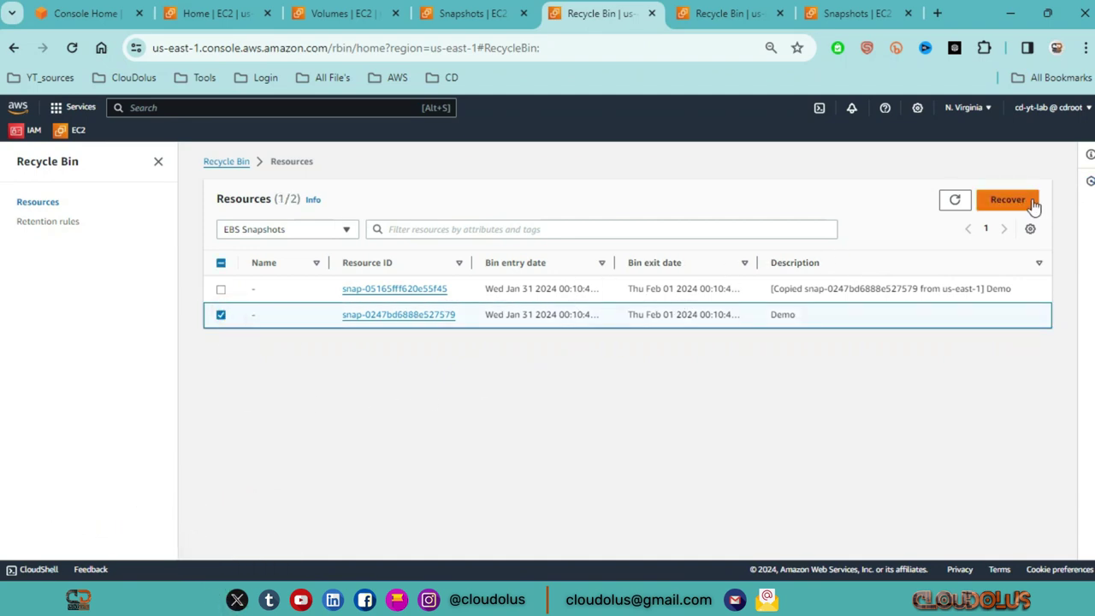
pyautogui.click(1007, 200)
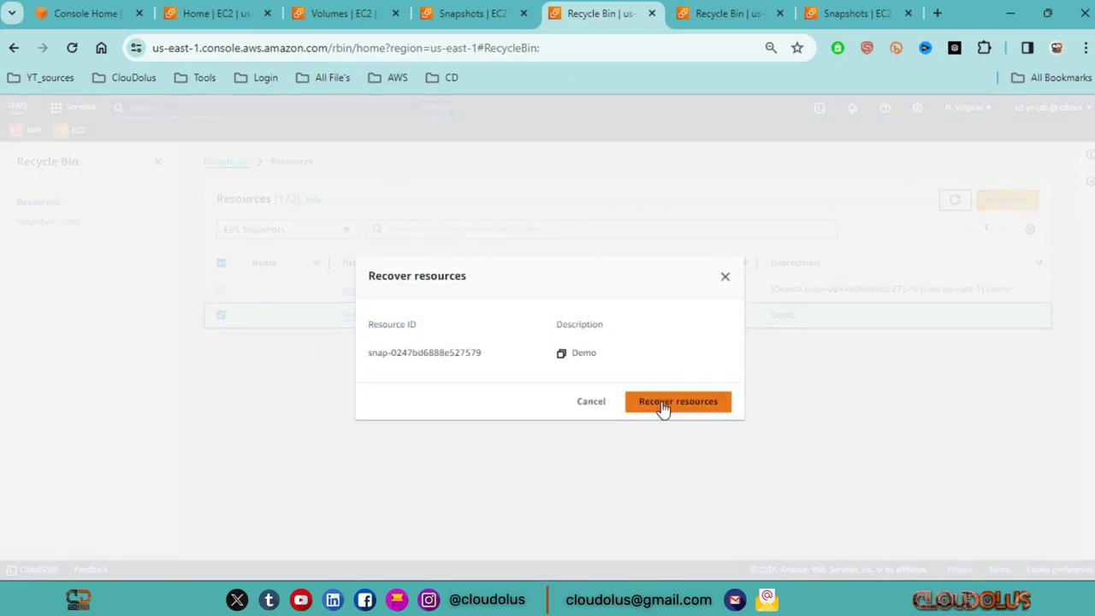
pyautogui.click(716, 400)
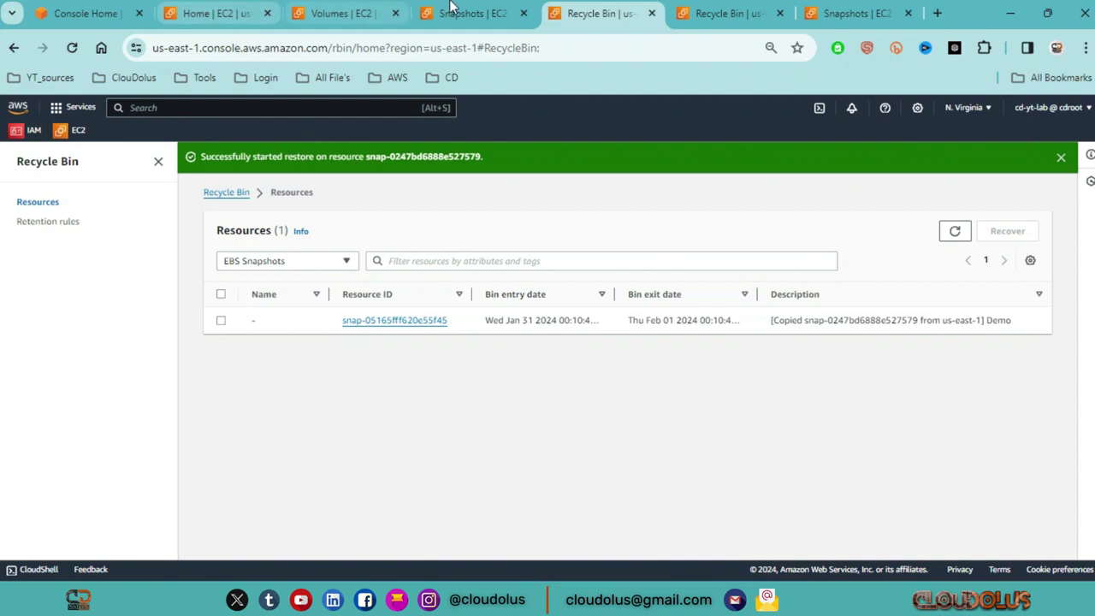
pyautogui.click(456, 10)
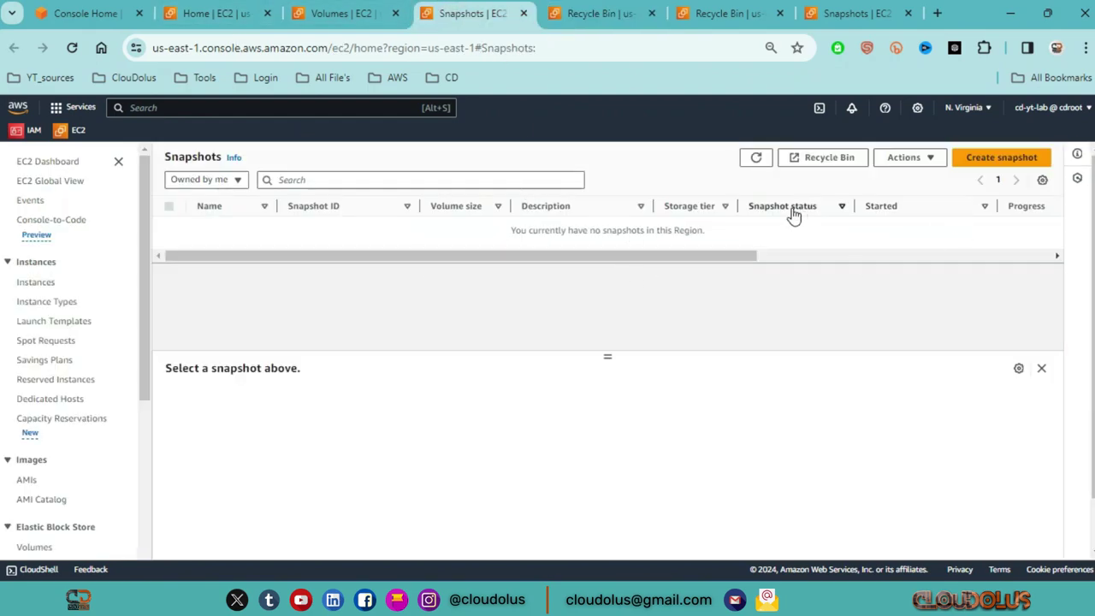
pyautogui.click(756, 158)
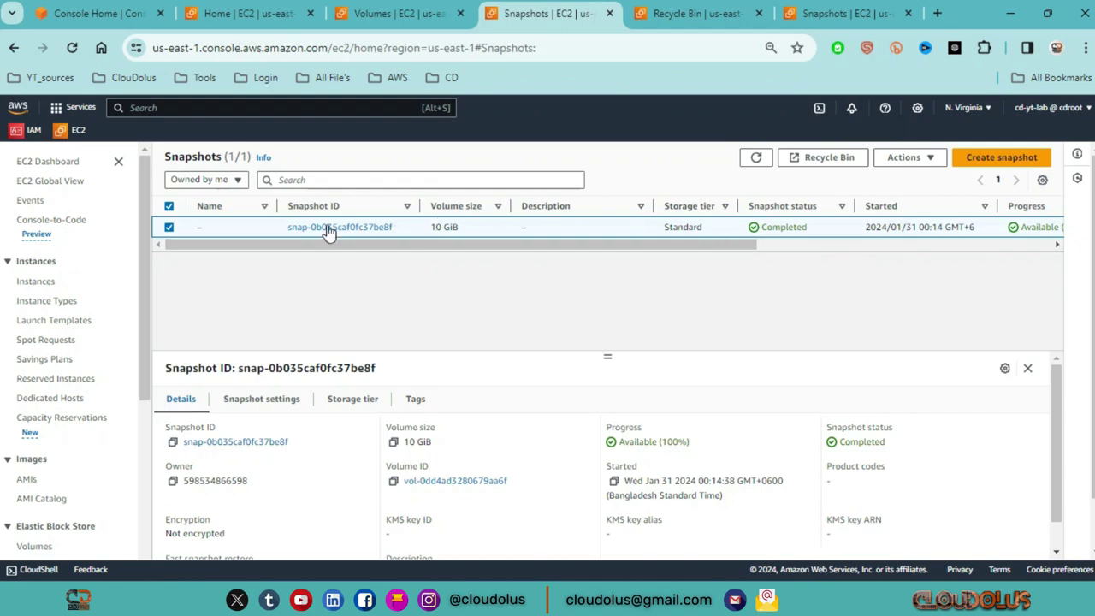
# Open the permission settings of the unencrypted 10 GiB snapshot and review its sharing options and shared accounts.
pyautogui.click(911, 161)
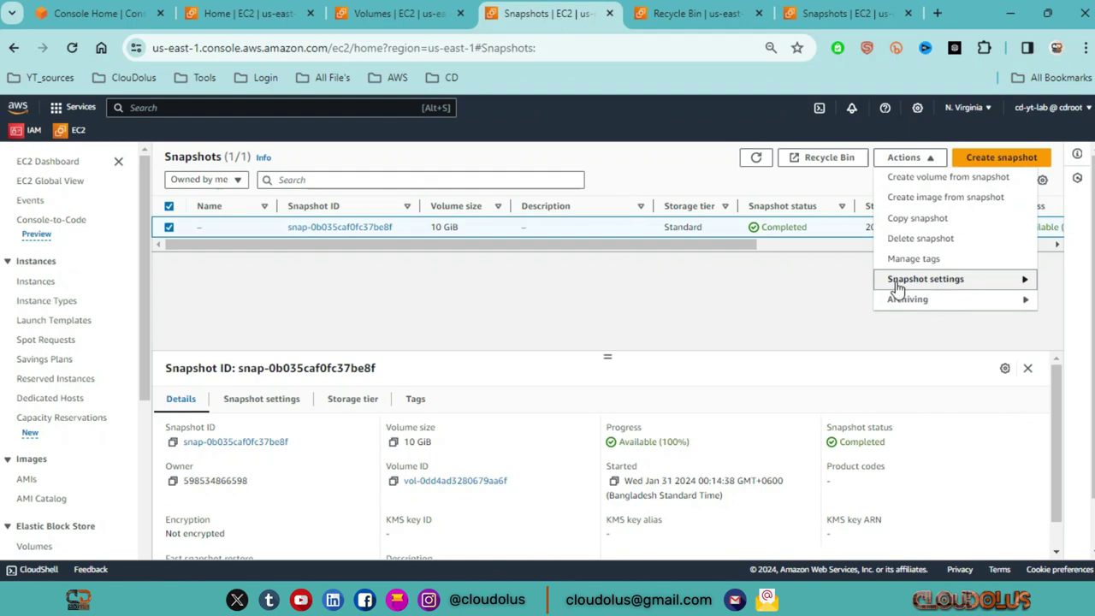
pyautogui.moveTo(983, 283)
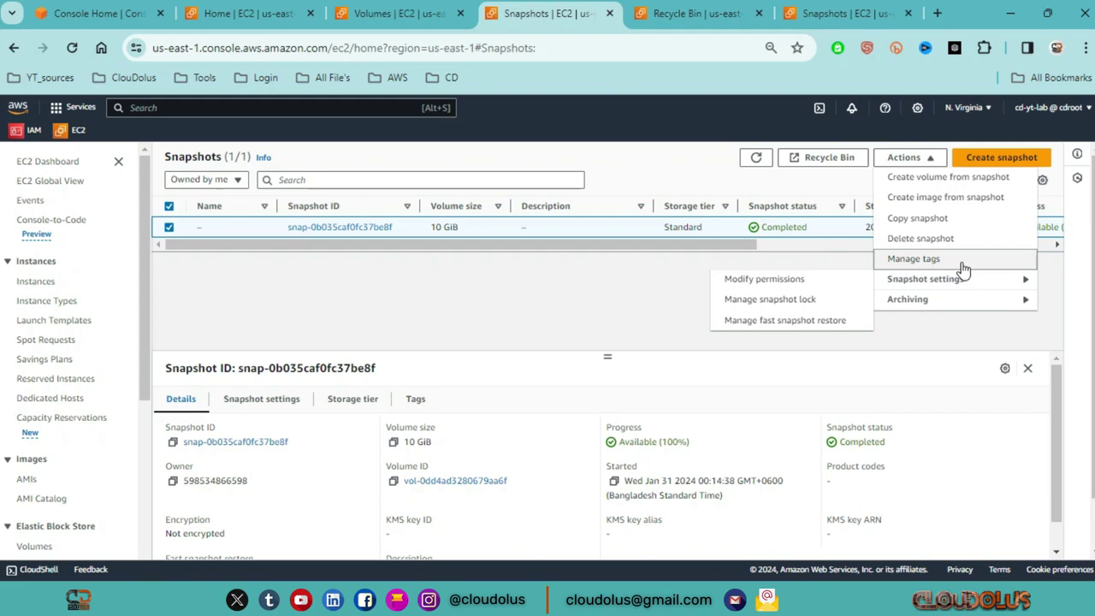
pyautogui.click(783, 282)
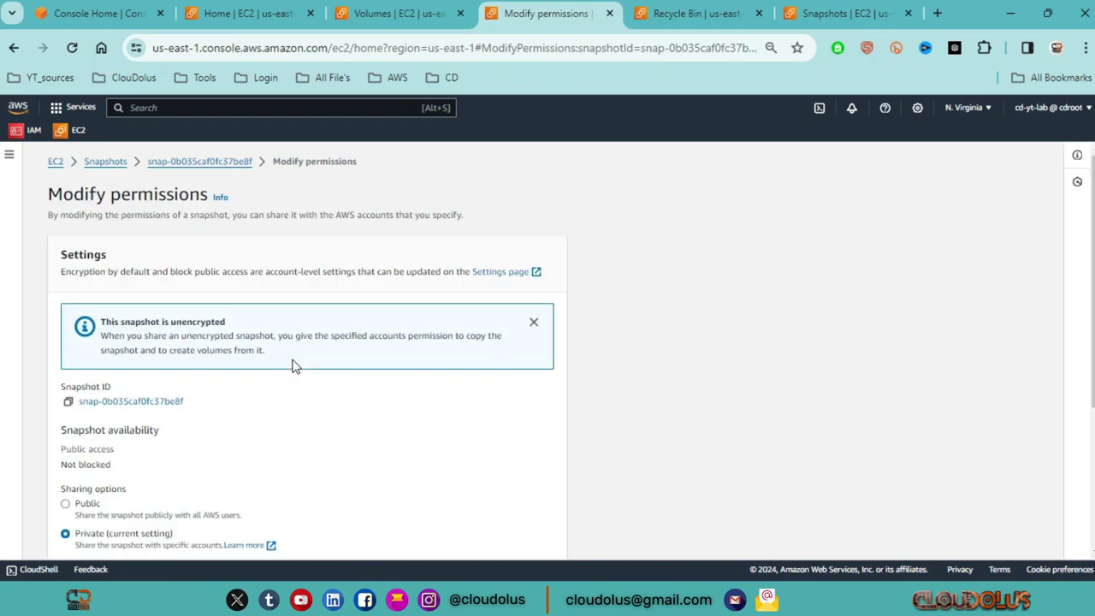
pyautogui.scroll(-2, 257, 381)
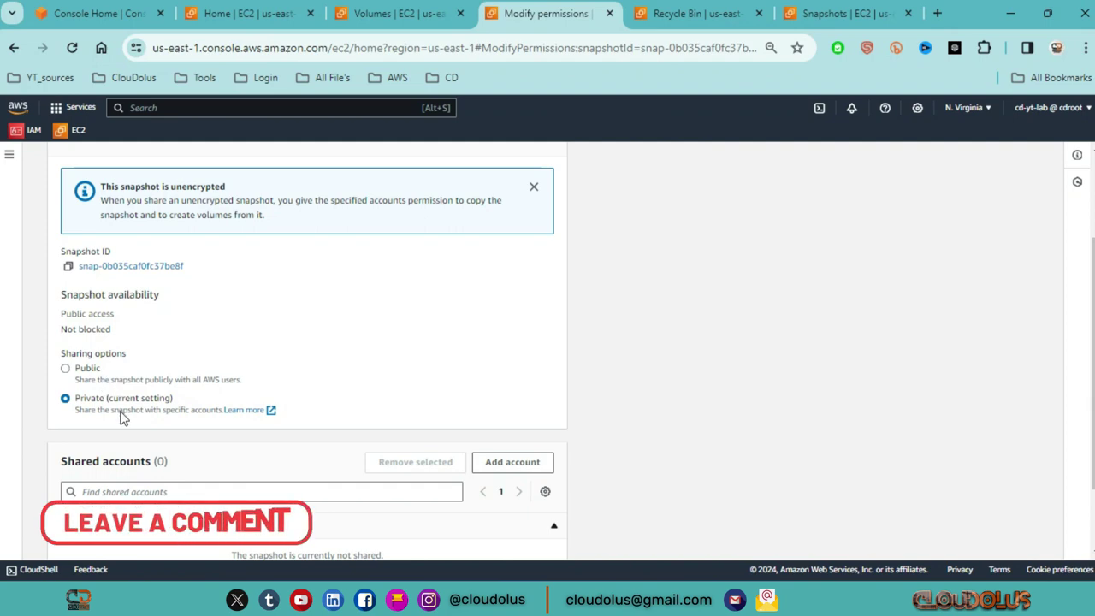
pyautogui.scroll(-1, 234, 442)
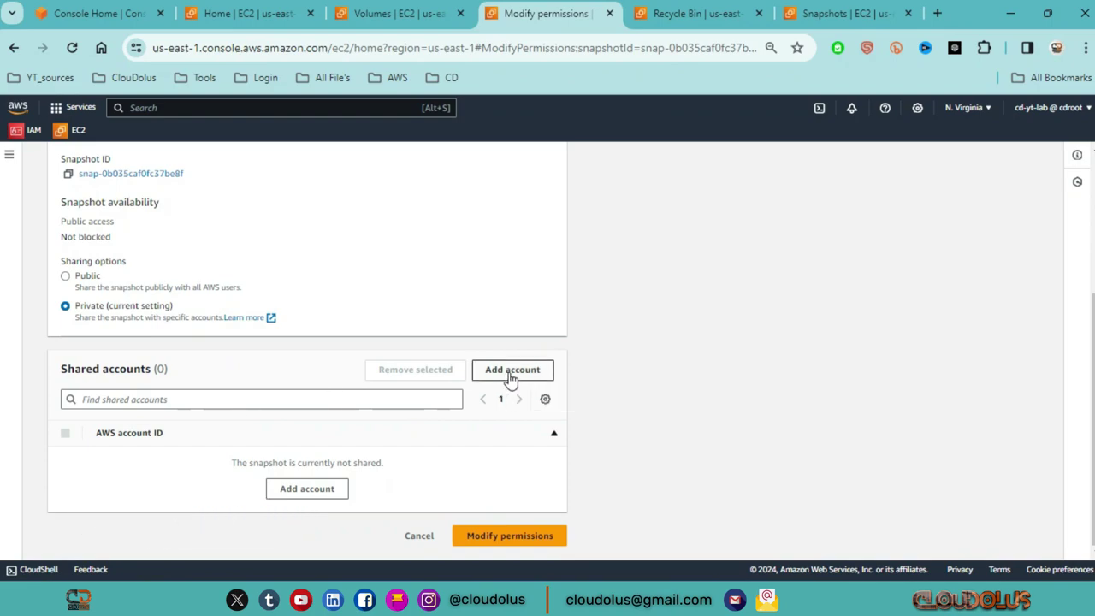
# View the form for sharing the snapshot with a specific AWS account, and close it without adding an account.
pyautogui.click(409, 407)
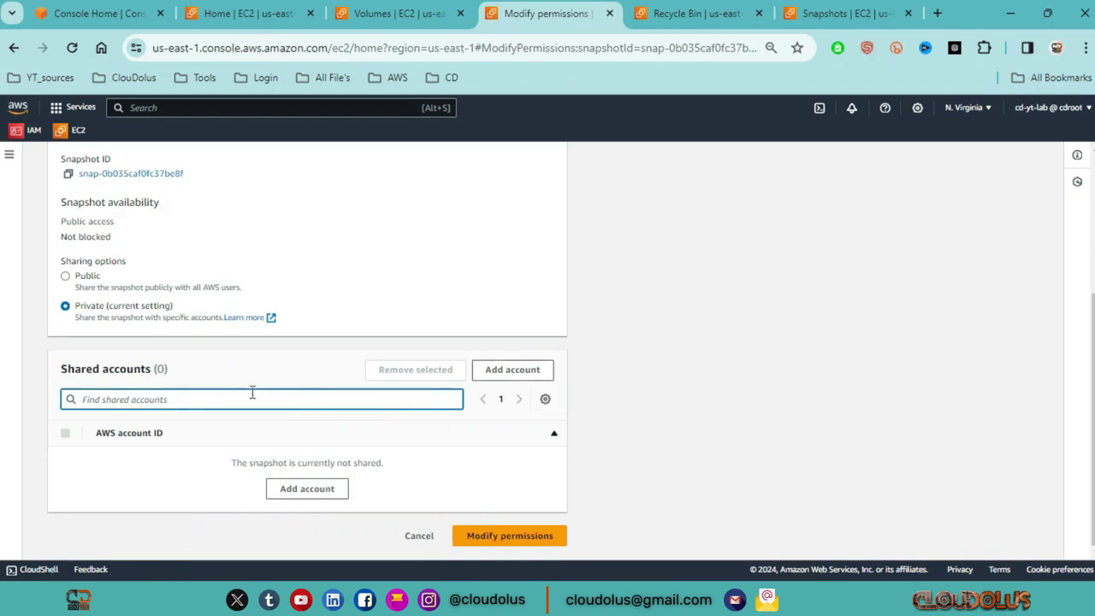
pyautogui.click(530, 374)
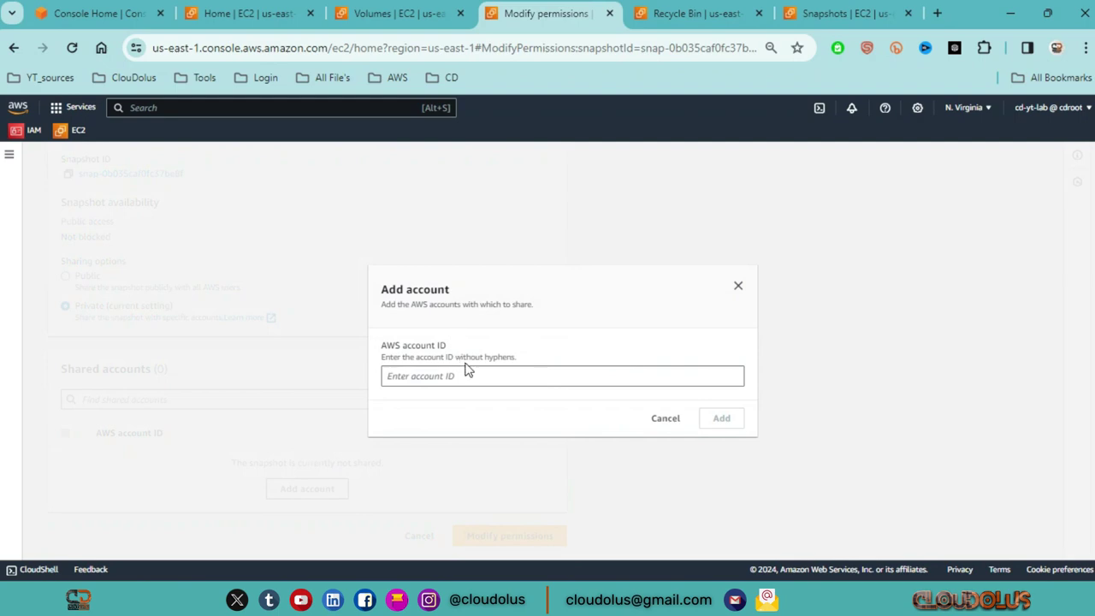
pyautogui.click(467, 373)
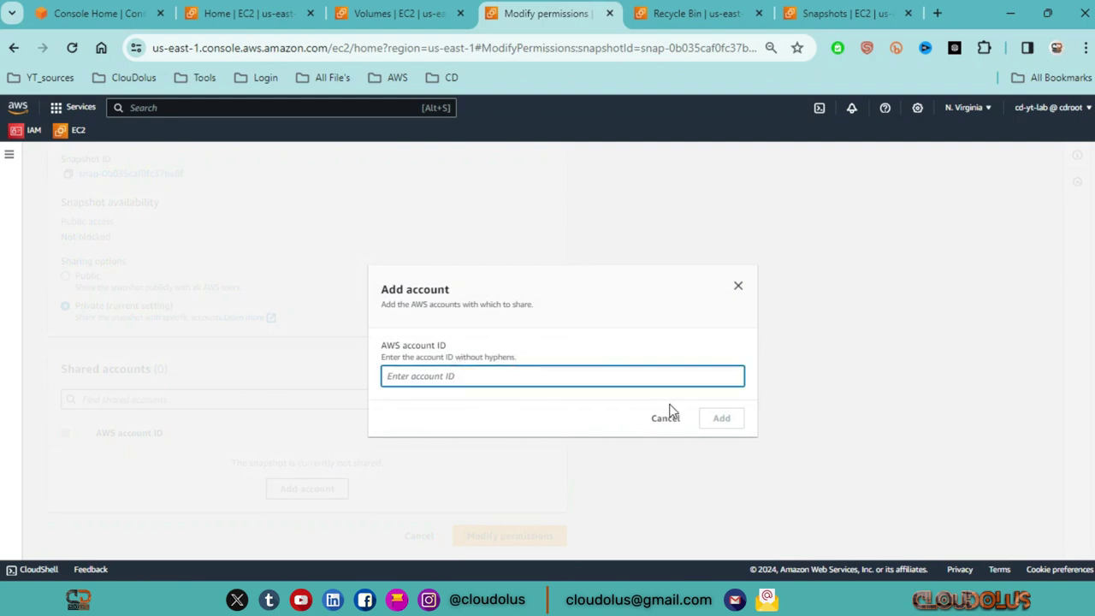
pyautogui.click(738, 288)
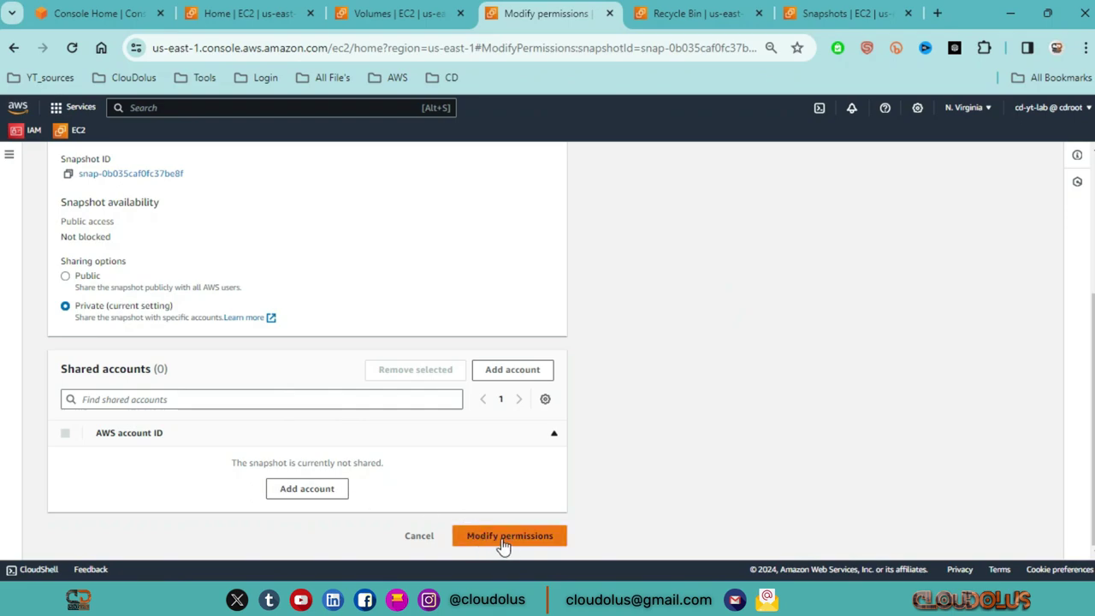
# Set the snapshot's sharing option to Public, examine the public sharing details, and set the option back to Private.
pyautogui.click(94, 278)
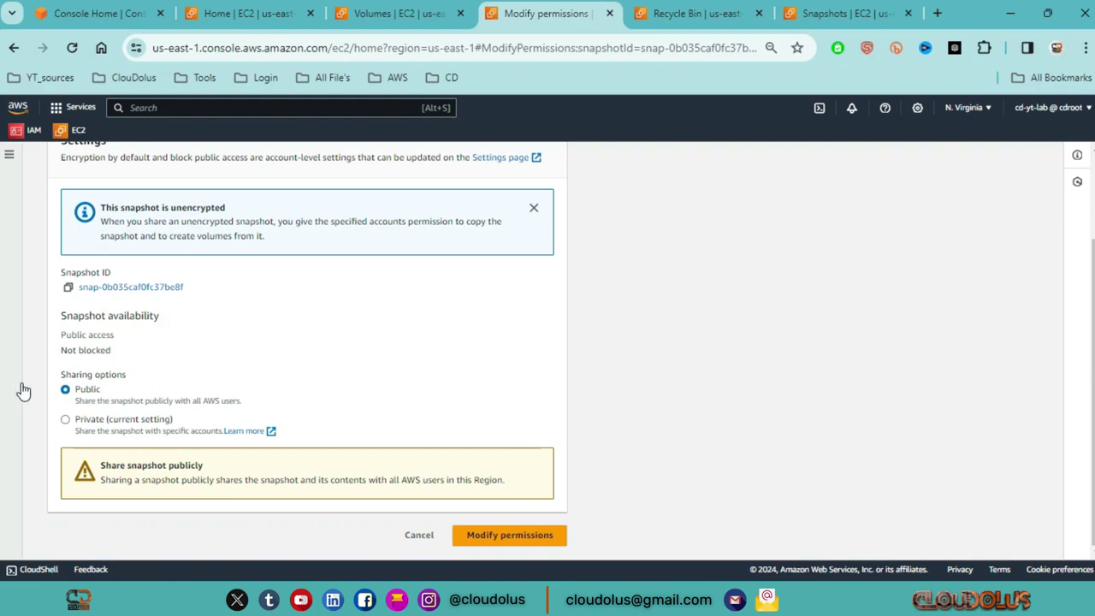
pyautogui.scroll(2, 181, 419)
pyautogui.scroll(-2, 120, 484)
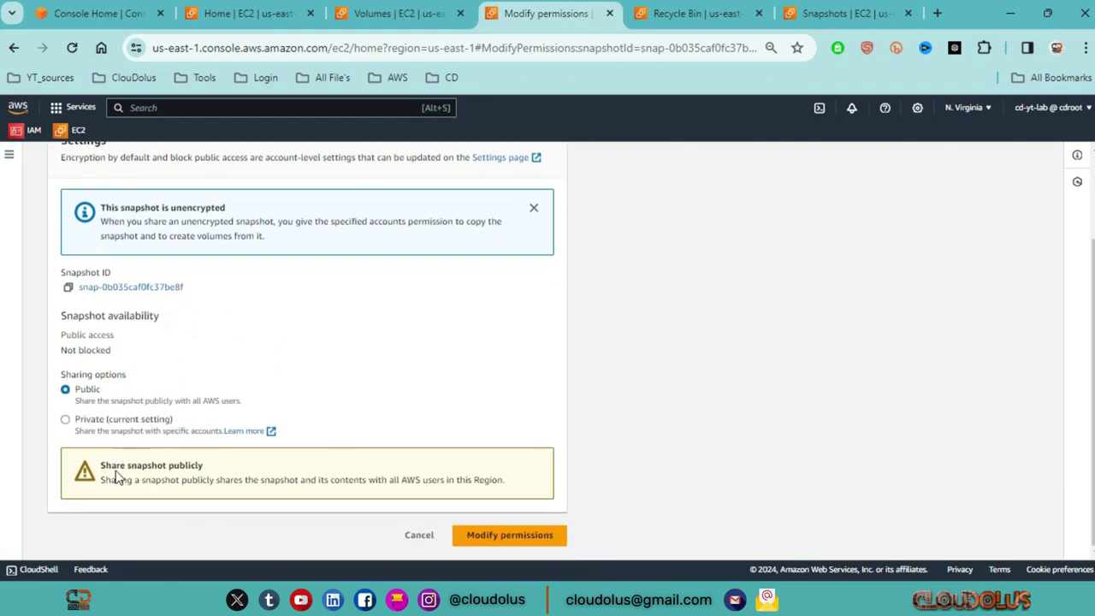
pyautogui.click(204, 297)
pyautogui.moveTo(204, 297); pyautogui.dragTo(49, 296)
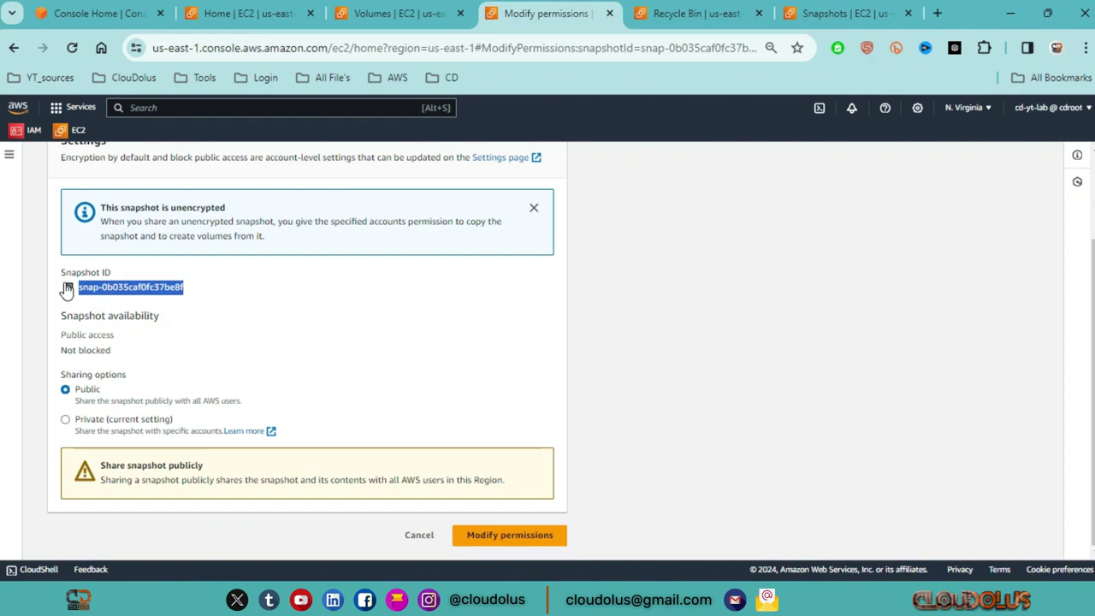
pyautogui.click(65, 419)
# Review the account-sharing form and the snapshot's settings again, and return to the snapshots list without modifying the permissions.
pyautogui.scroll(-2, 451, 395)
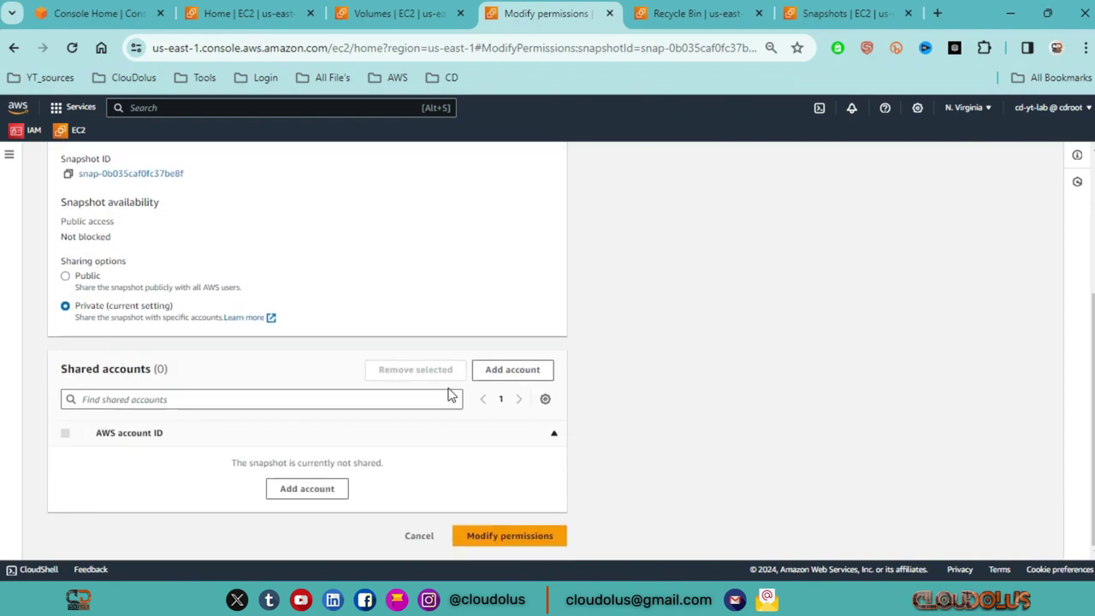
pyautogui.click(535, 374)
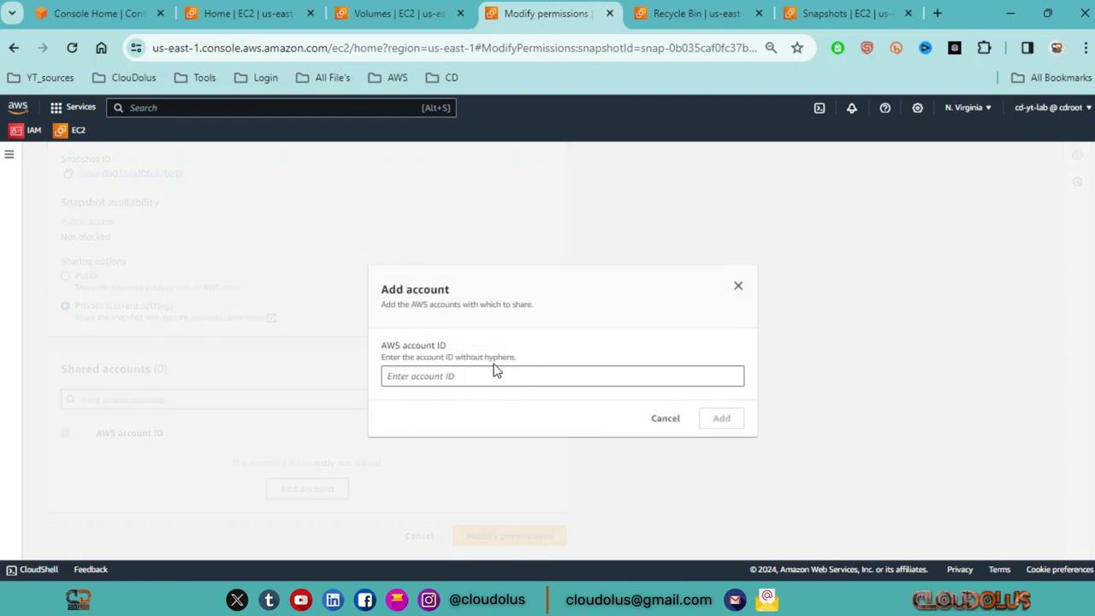
pyautogui.click(735, 290)
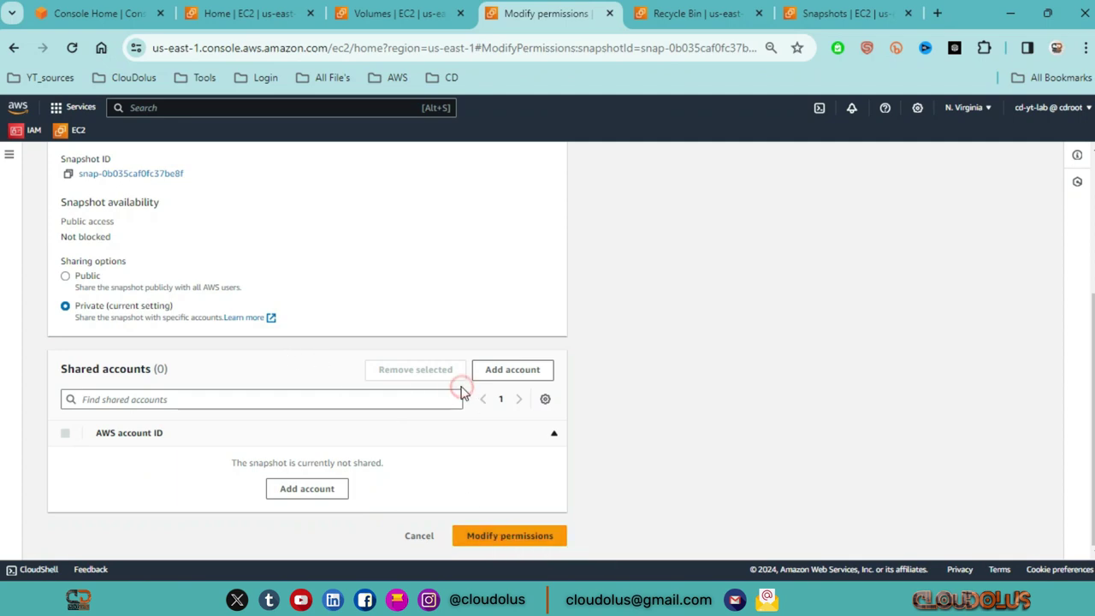
pyautogui.scroll(2, 385, 359)
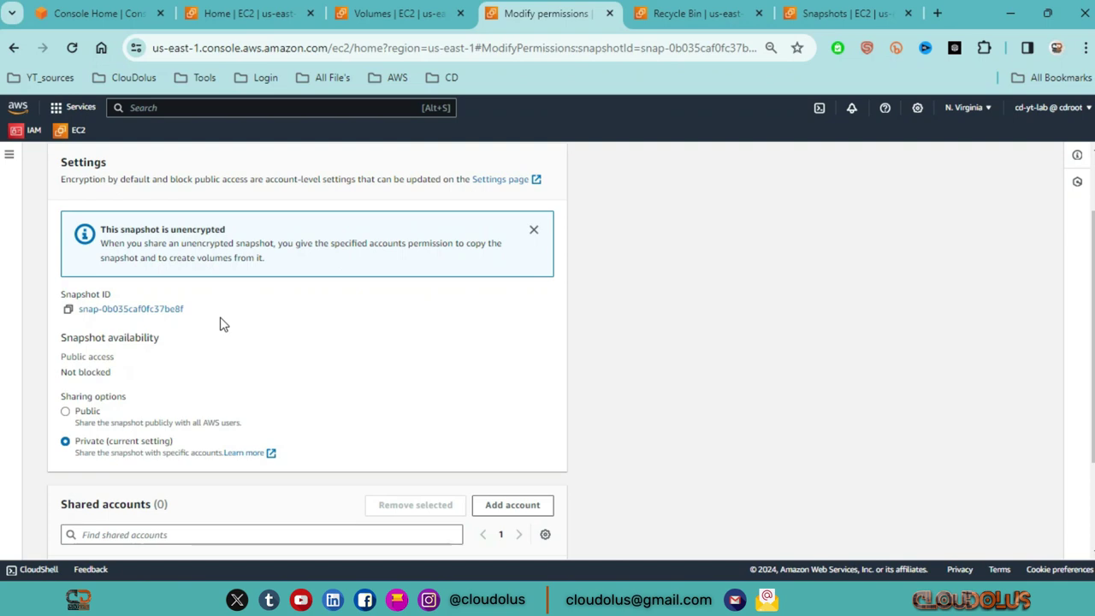
pyautogui.scroll(2, 415, 384)
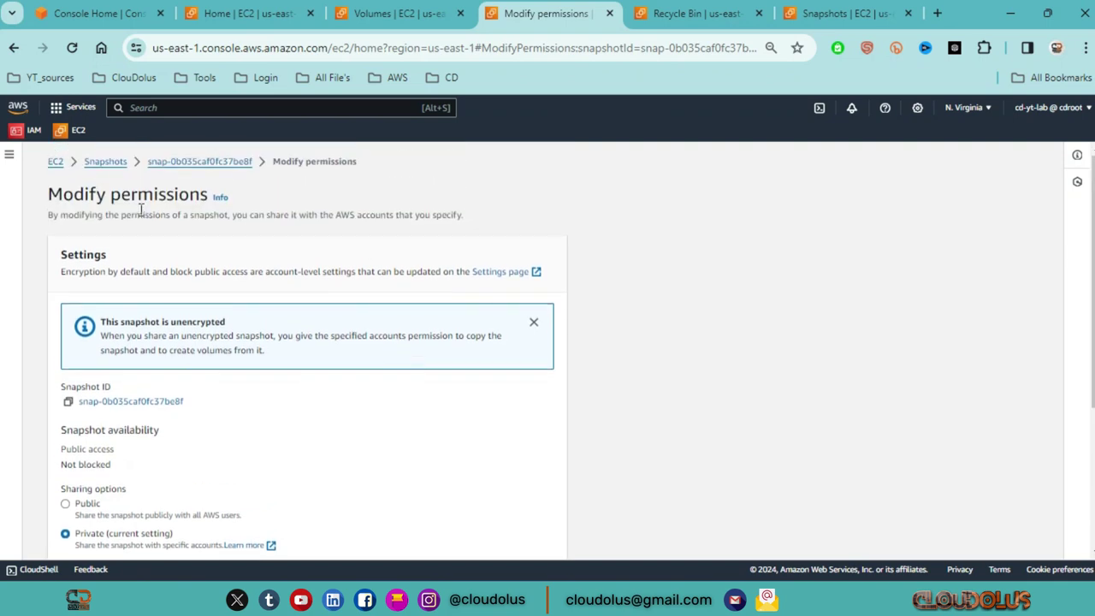
pyautogui.click(111, 163)
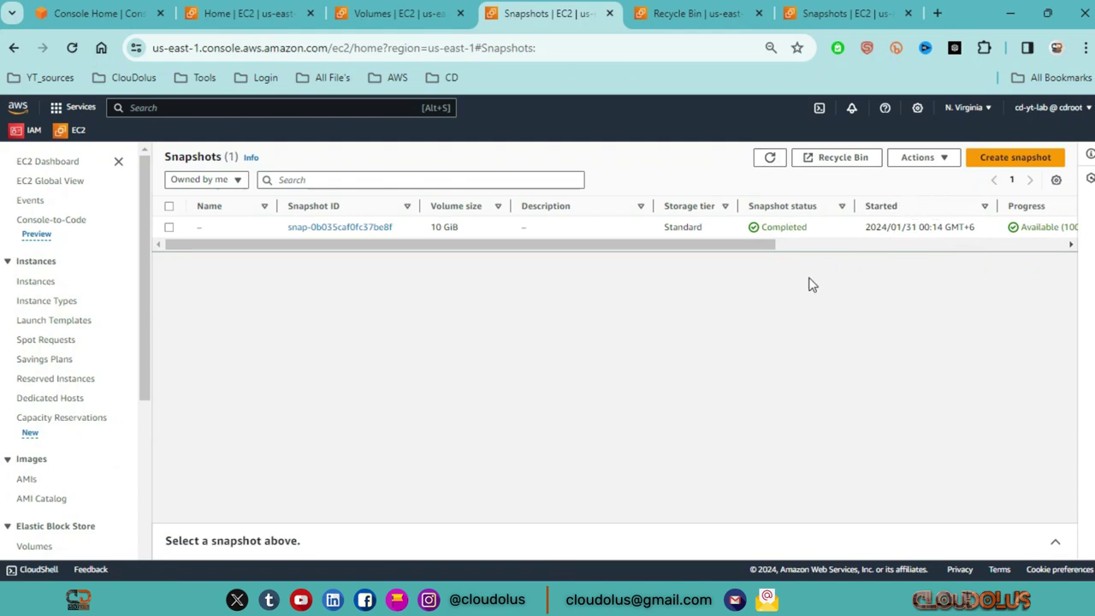
# Delete the unencrypted 10 GiB snapshot from the snapshots list and confirm the deletion.
pyautogui.click(171, 228)
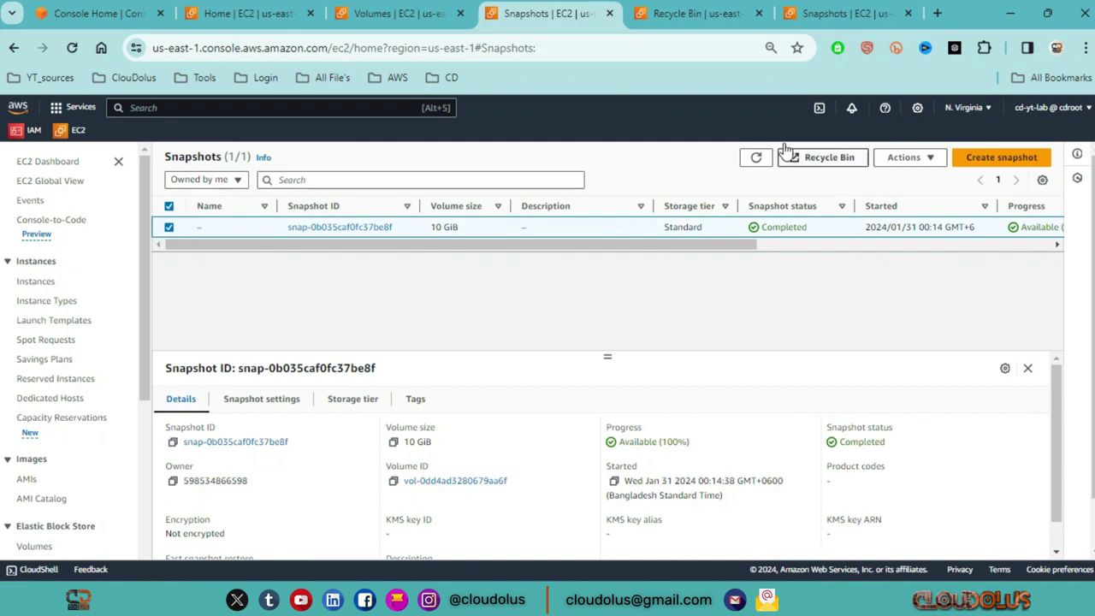
pyautogui.click(921, 158)
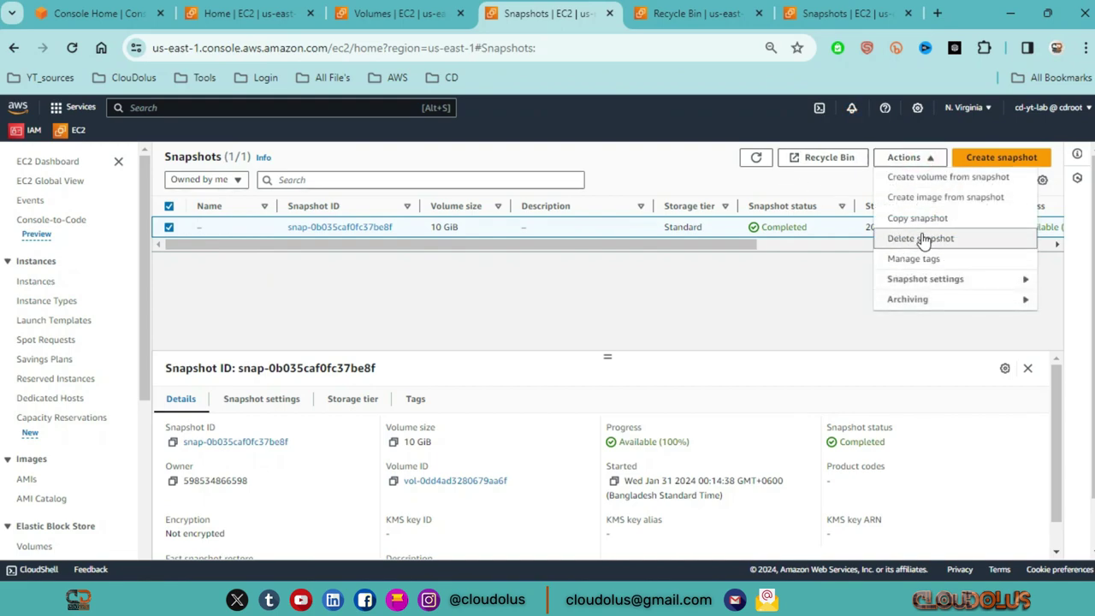
pyautogui.click(925, 239)
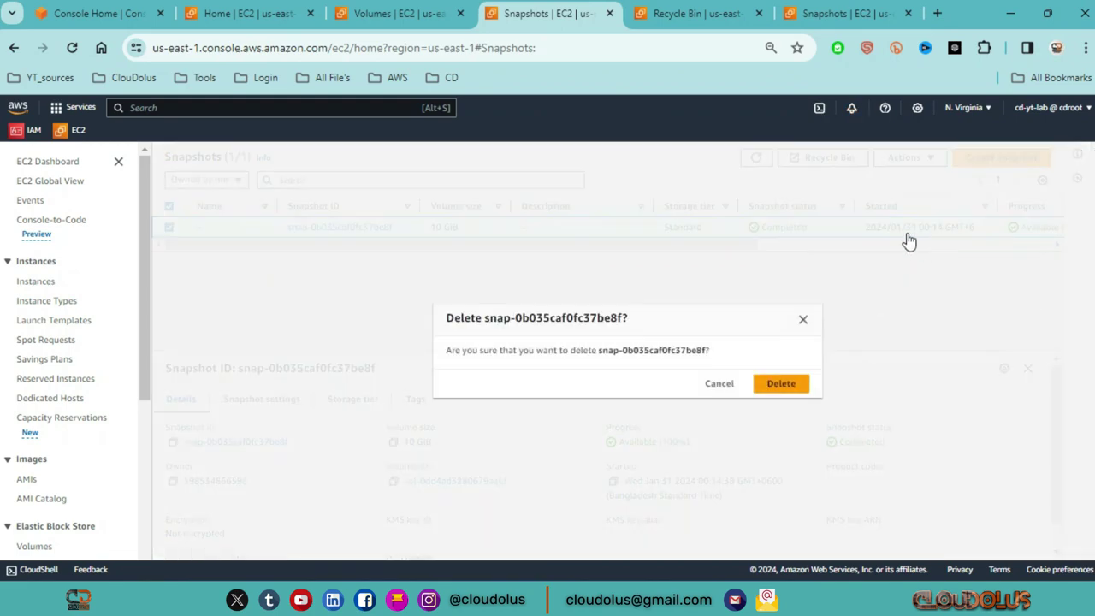
pyautogui.click(776, 393)
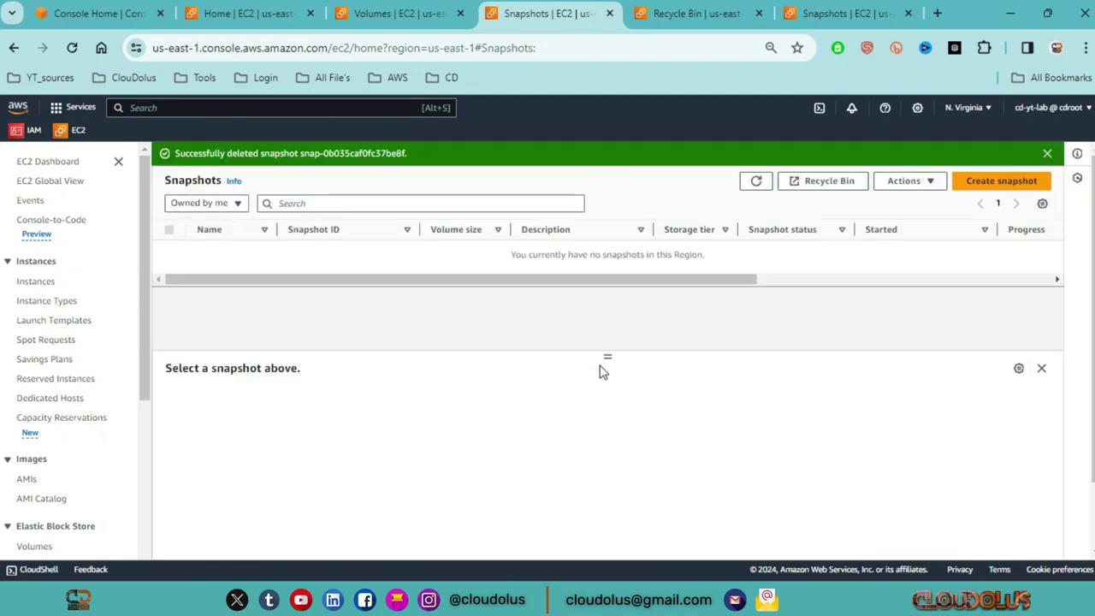